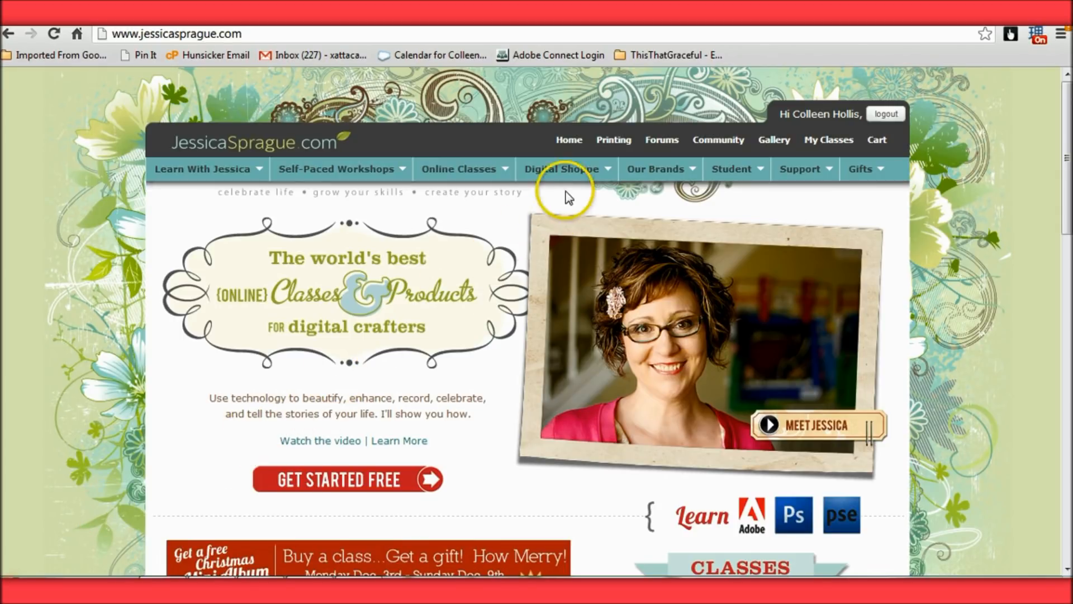
# Open the Digital Kits category of the Digital Shoppe and browse the latest kits
pyautogui.moveTo(568, 174)
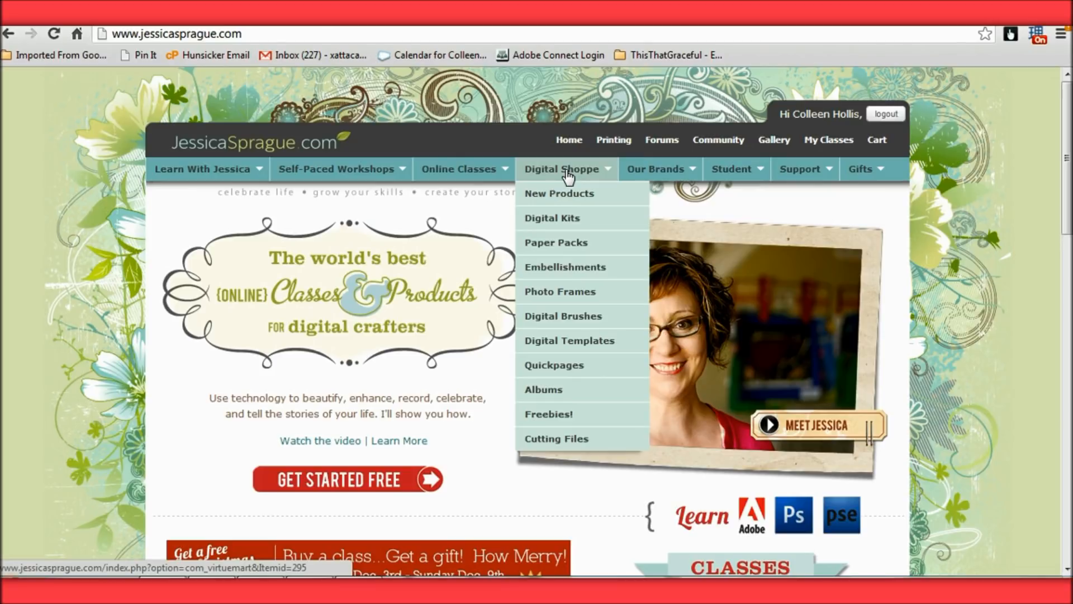
pyautogui.click(556, 219)
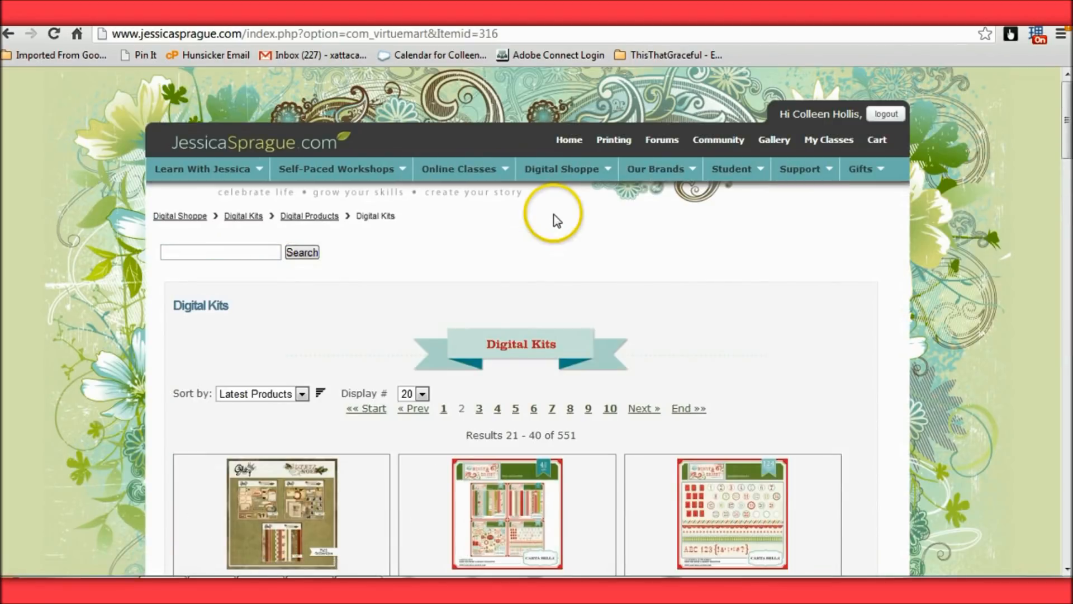
pyautogui.click(245, 247)
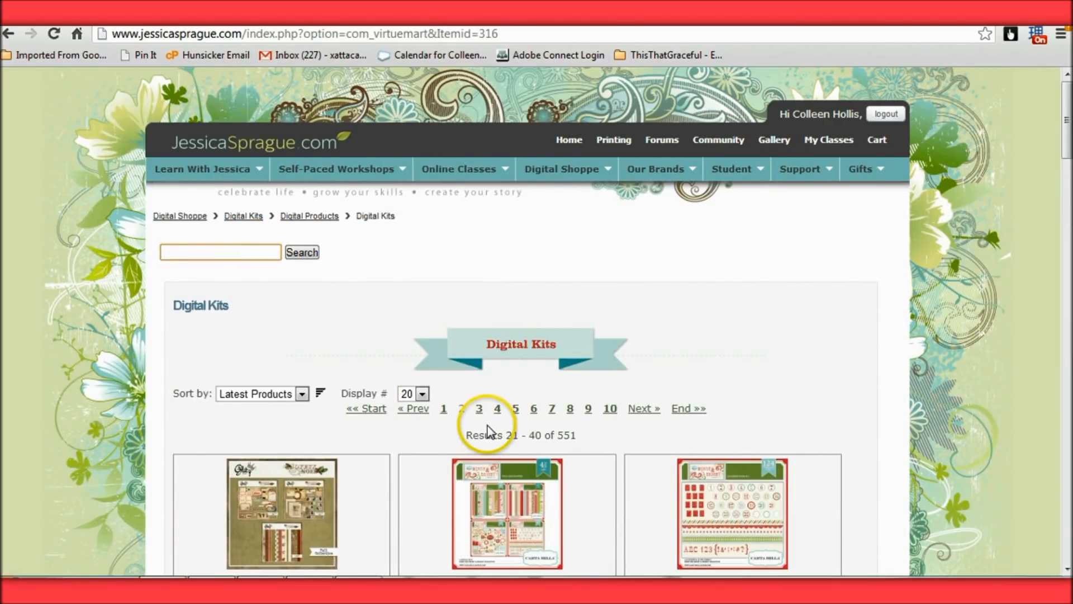
pyautogui.scroll(-8, 516, 428)
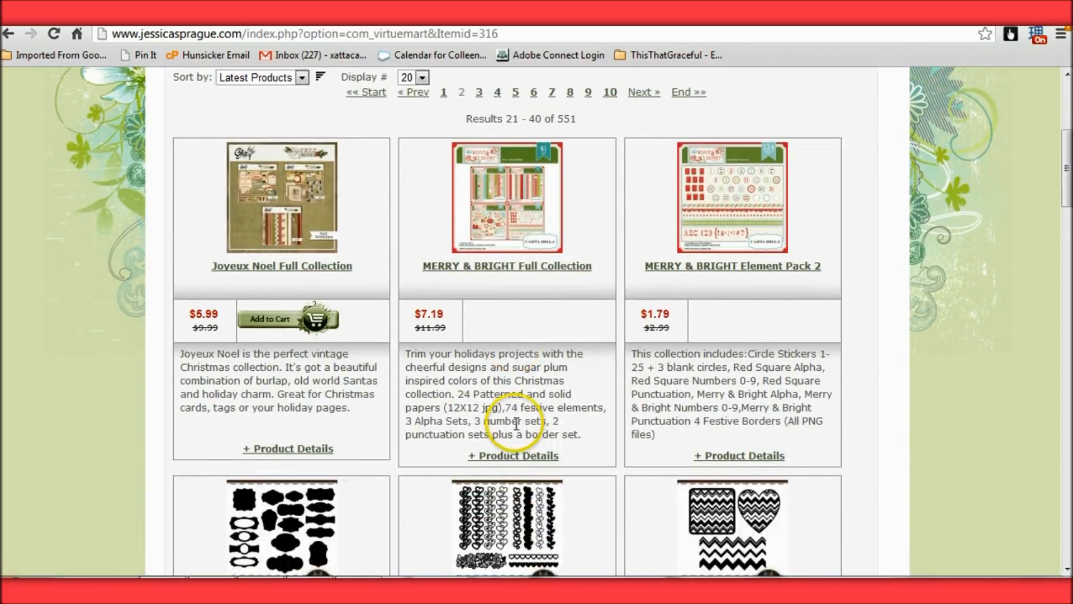
pyautogui.scroll(-7, 515, 429)
pyautogui.scroll(15, 508, 425)
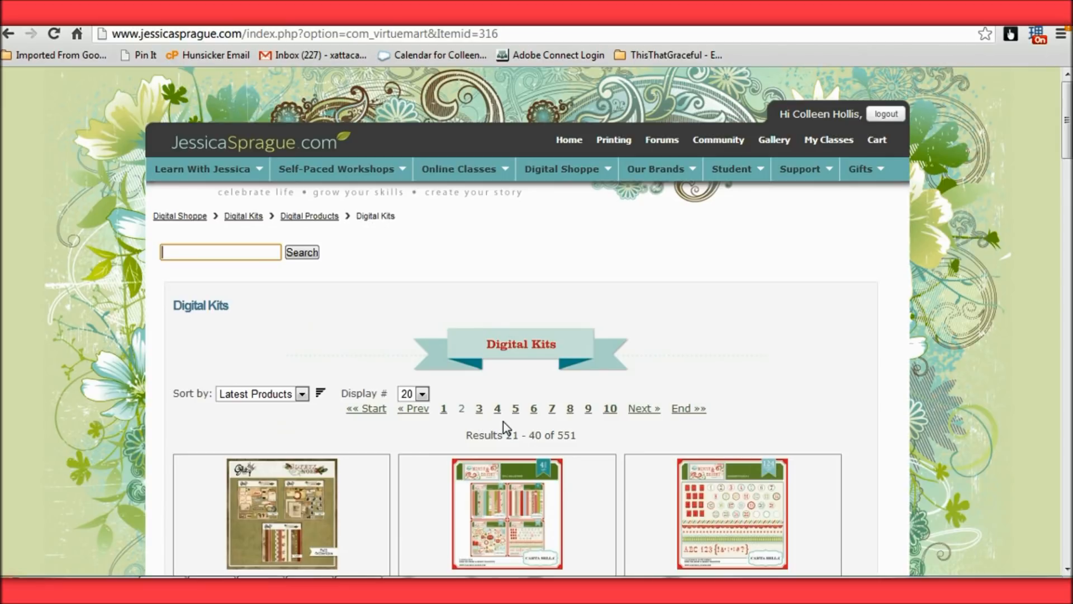
pyautogui.scroll(-3, 504, 422)
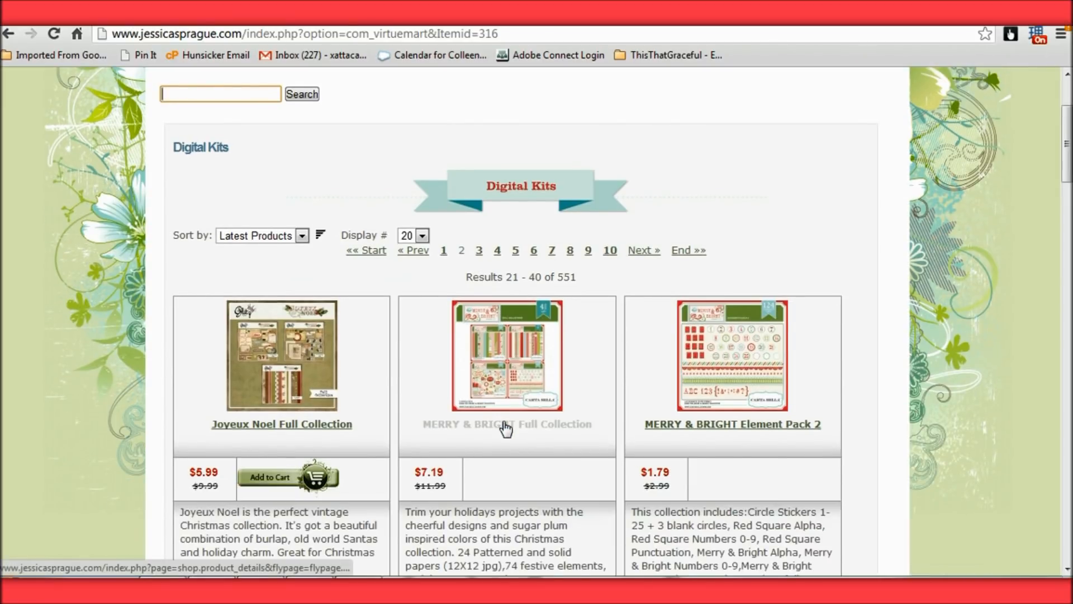
pyautogui.scroll(3, 487, 408)
# Search the digital shop for "fall mini"
pyautogui.click(470, 395)
pyautogui.click(246, 256)
pyautogui.click(242, 252)
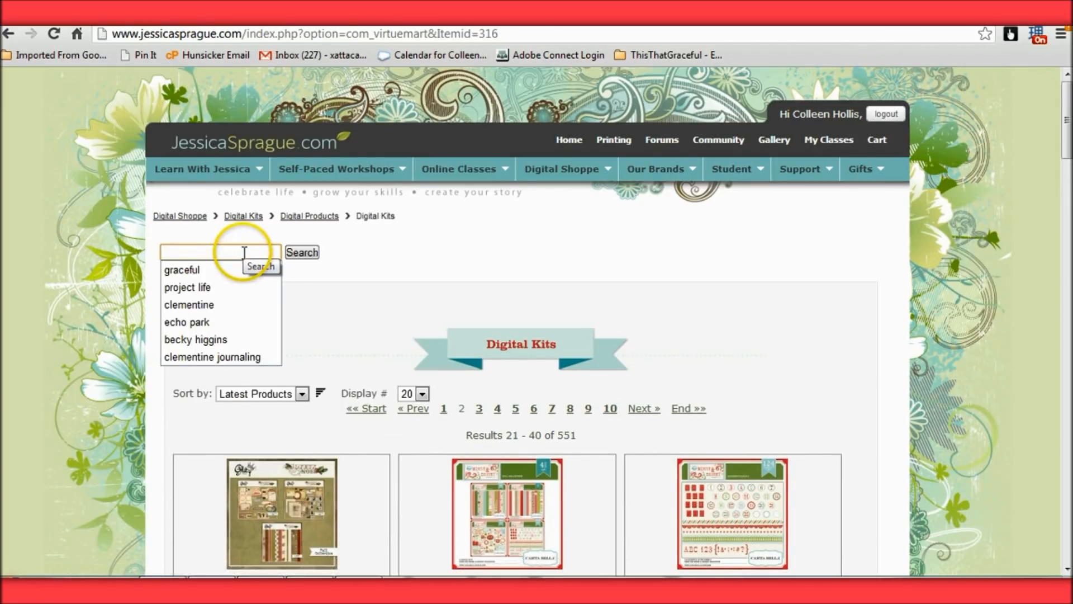
pyautogui.write('fall')
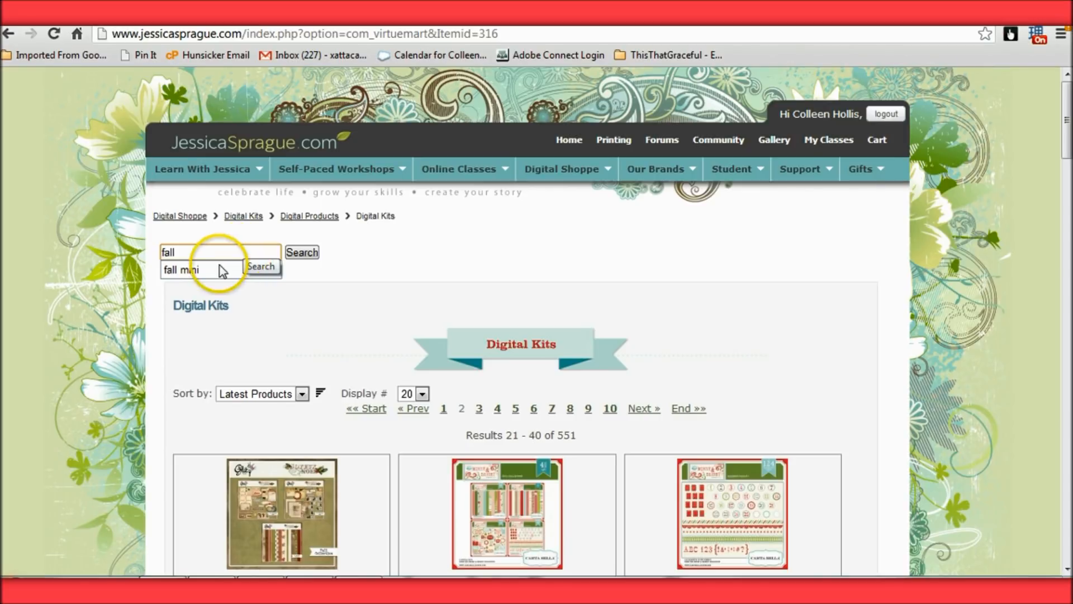
pyautogui.click(218, 272)
pyautogui.click(303, 254)
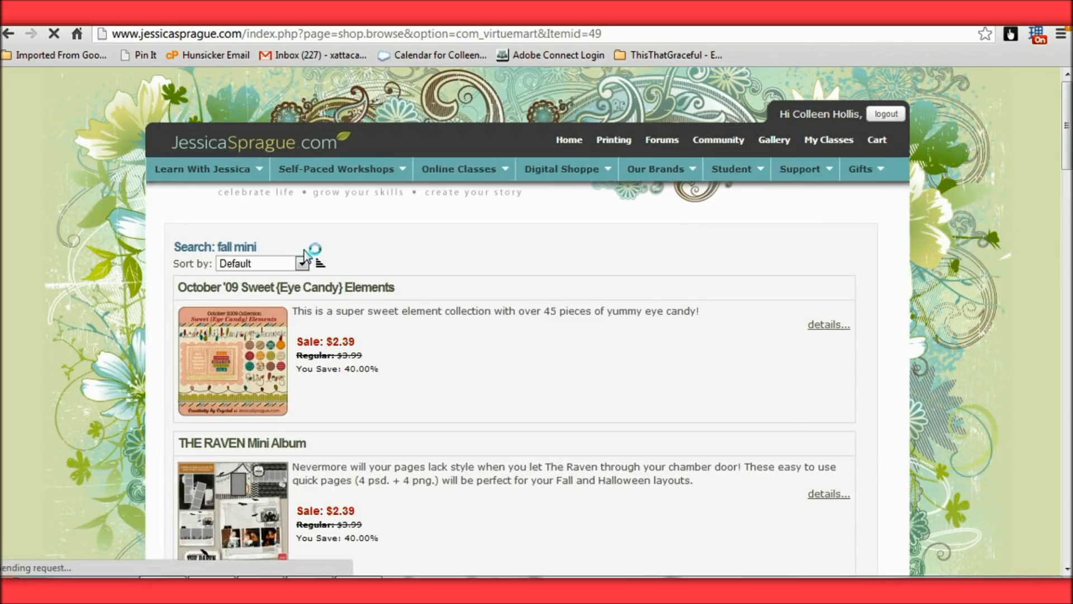
# Find the Fall Fever Mini-Theme in the search results and review its product page
pyautogui.scroll(-10, 528, 360)
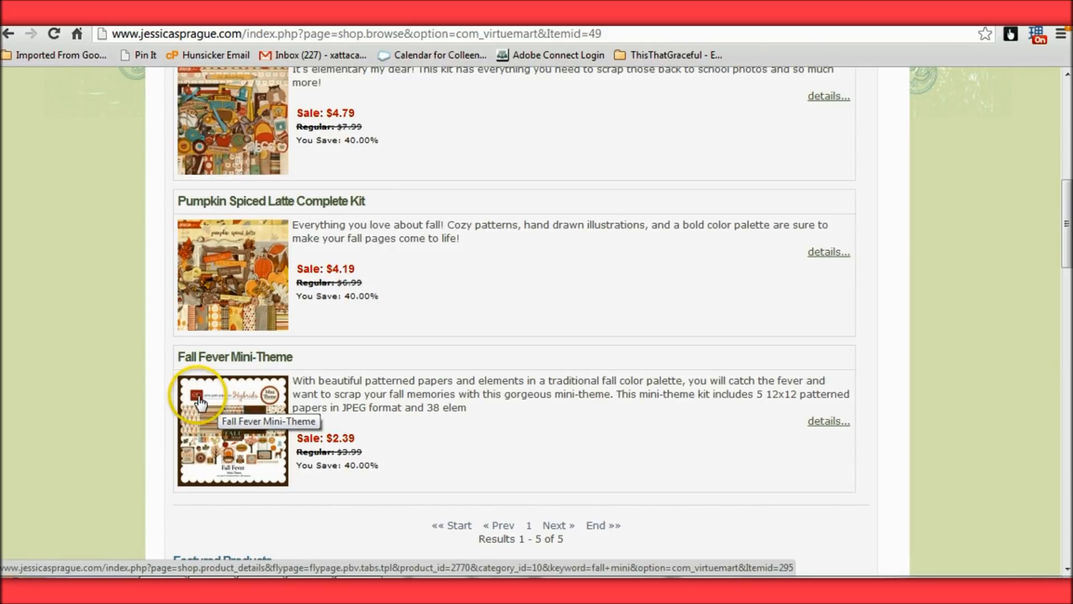
pyautogui.click(267, 426)
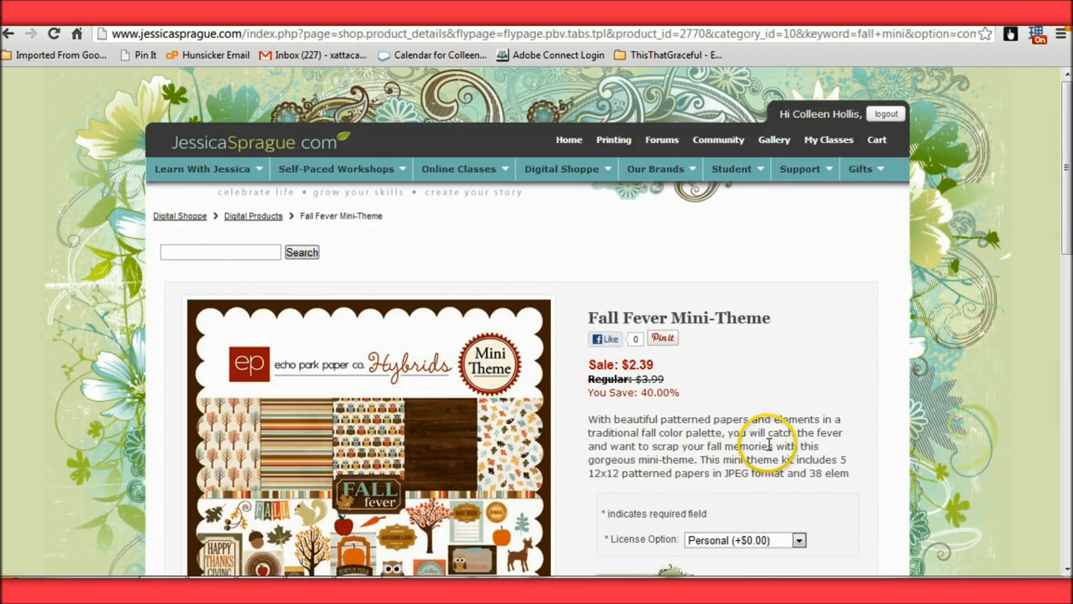
pyautogui.scroll(-1, 769, 444)
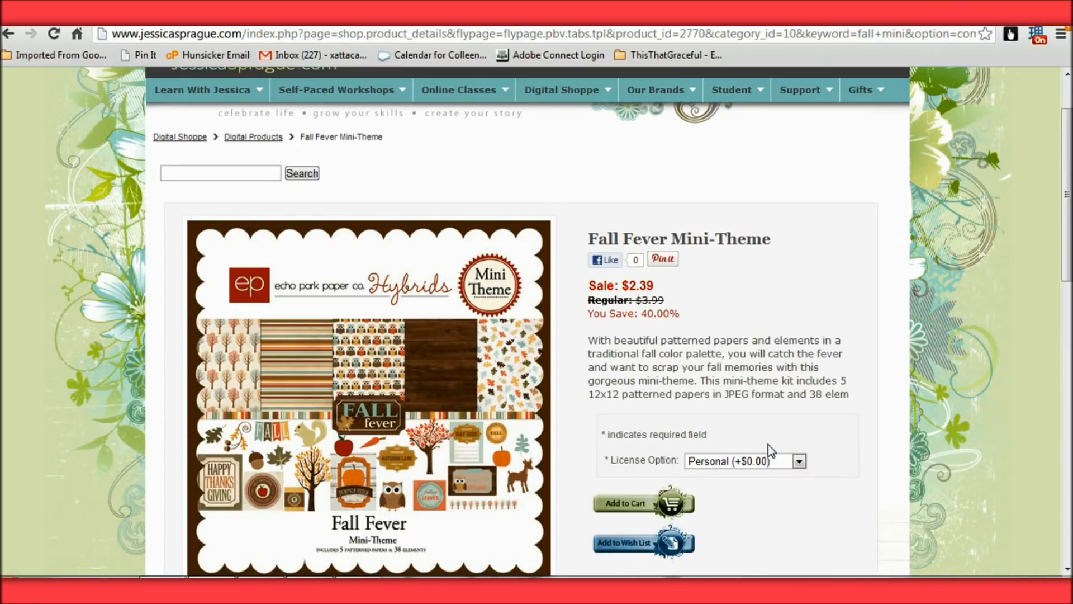
pyautogui.scroll(-1, 769, 444)
pyautogui.click(731, 385)
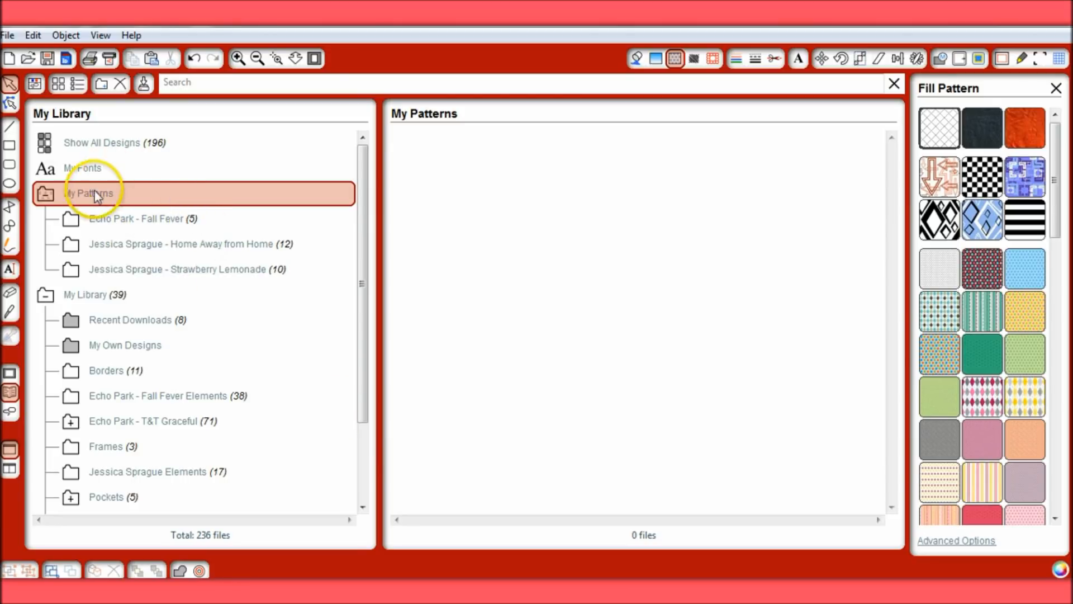
# In Silhouette Studio, examine the Echo Park - Fall Fever patterns in the library and among the available fill patterns
pyautogui.click(121, 220)
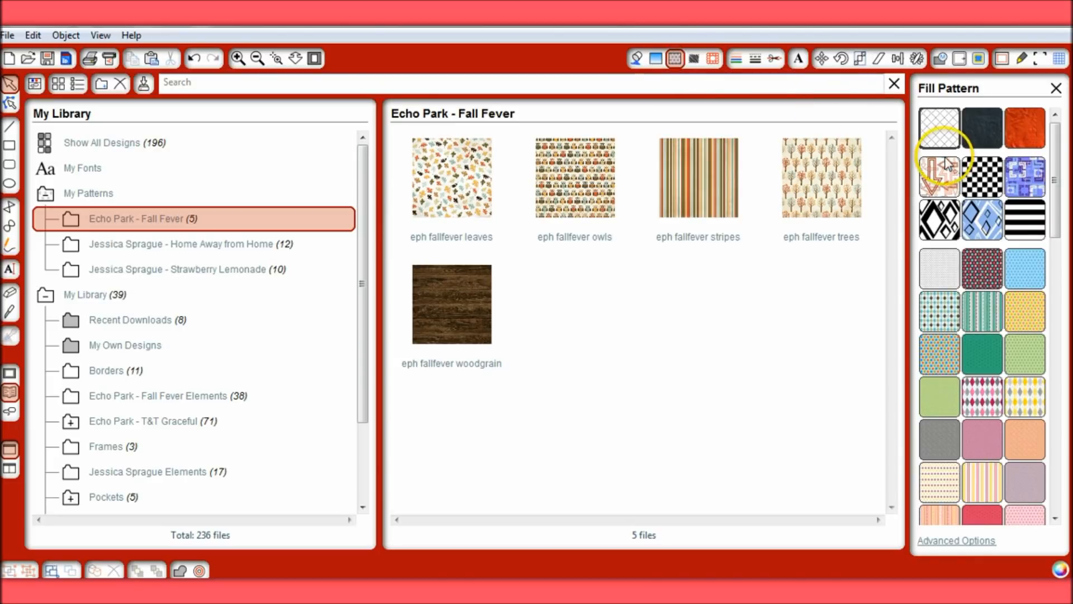
pyautogui.moveTo(1056, 173); pyautogui.dragTo(1054, 403)
pyautogui.click(945, 235)
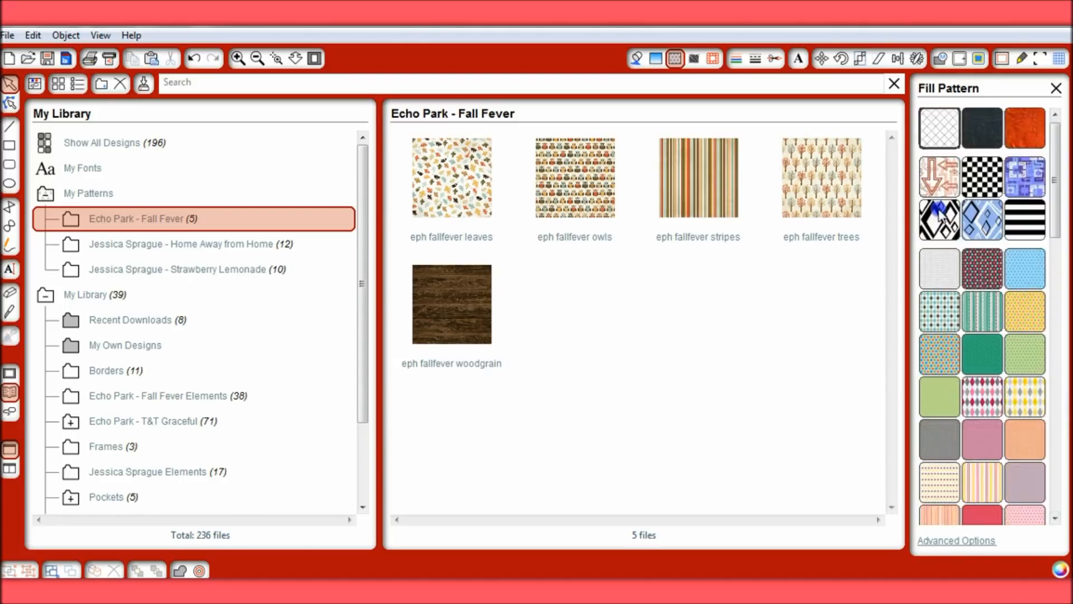
pyautogui.moveTo(1054, 174); pyautogui.dragTo(1052, 379)
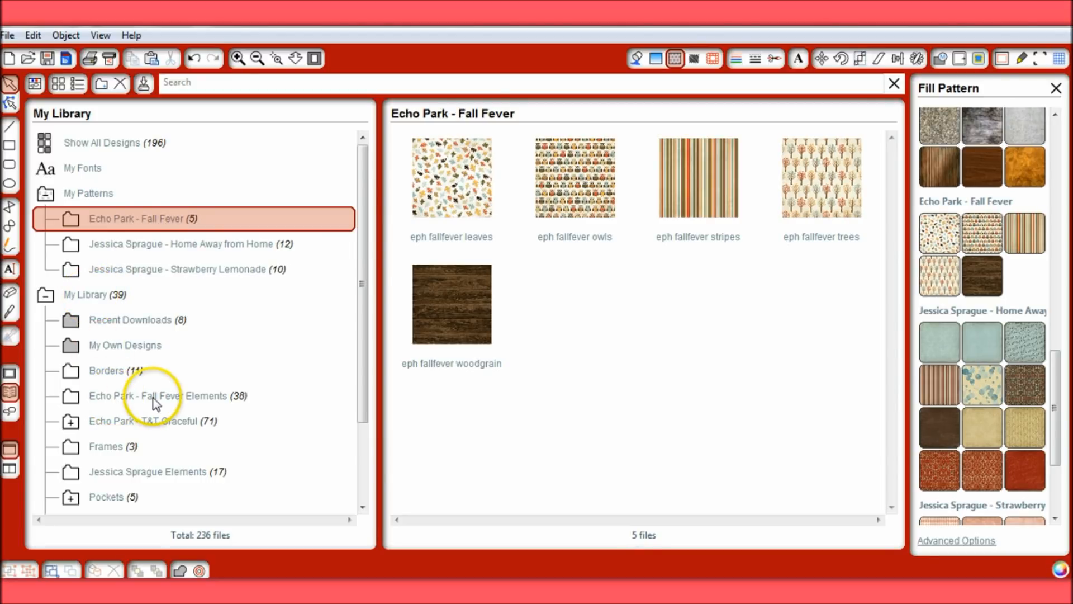
# Look through all the designs in the Echo Park - Fall Fever Elements library folder
pyautogui.click(193, 396)
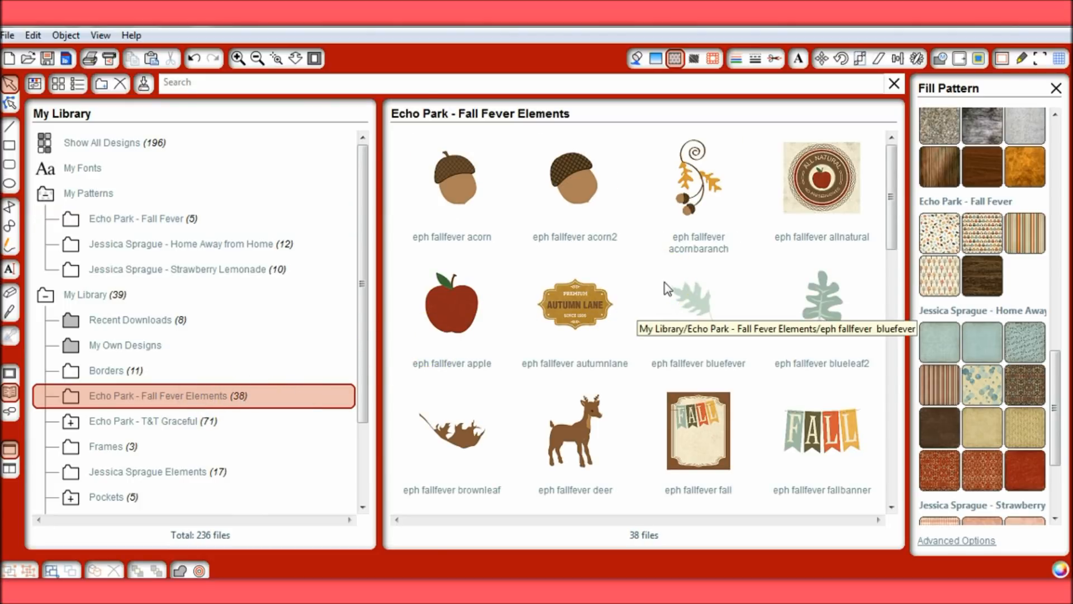
pyautogui.scroll(-2, 592, 276)
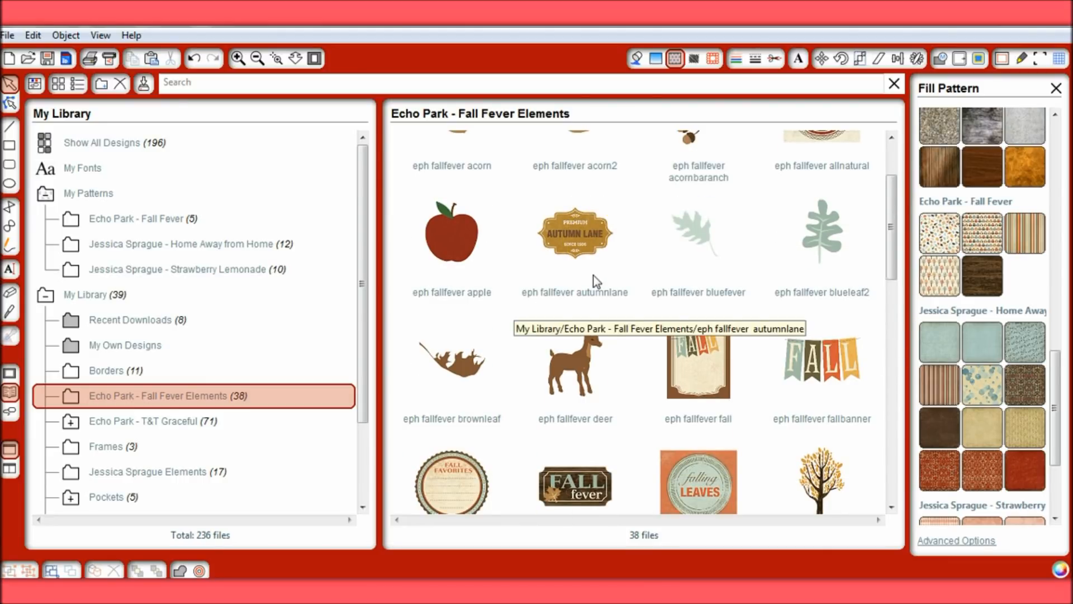
pyautogui.scroll(-4, 597, 282)
pyautogui.click(650, 277)
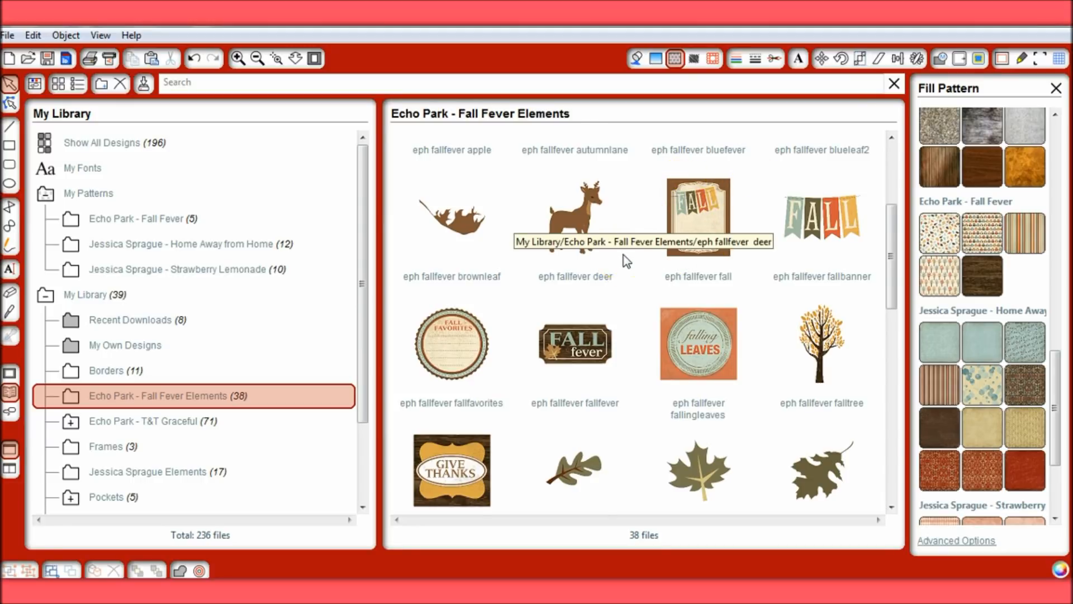
pyautogui.scroll(-1, 579, 270)
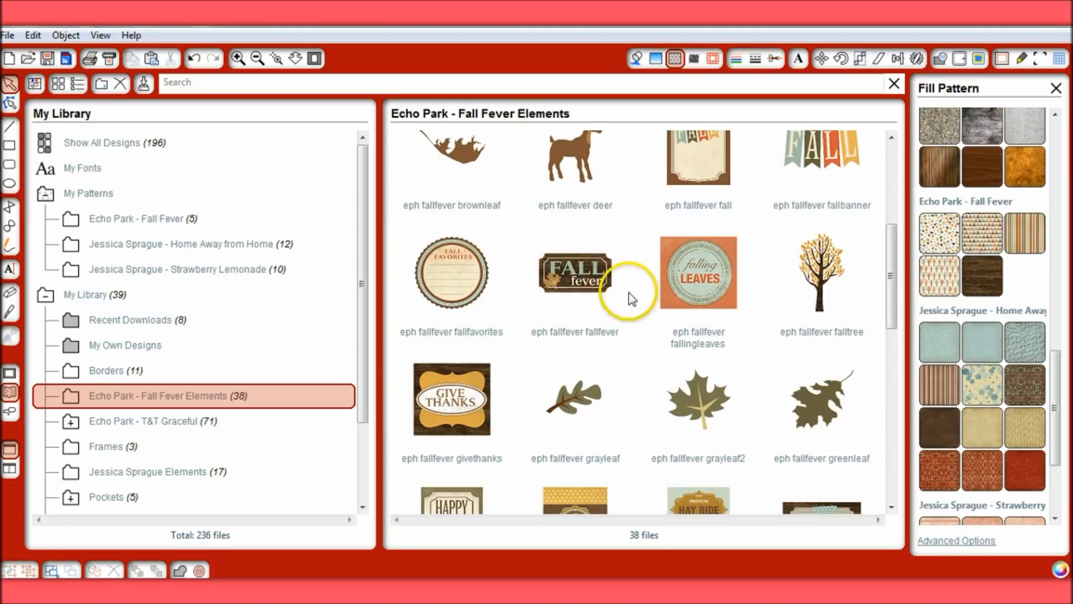
pyautogui.scroll(-1, 632, 297)
pyautogui.scroll(-1, 727, 330)
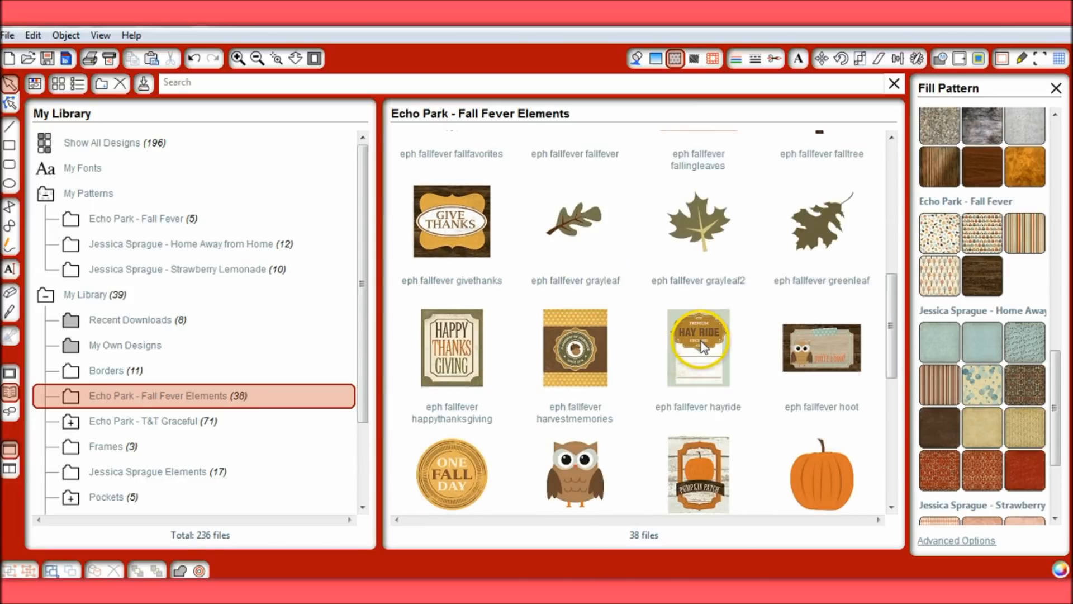
pyautogui.scroll(-2, 748, 346)
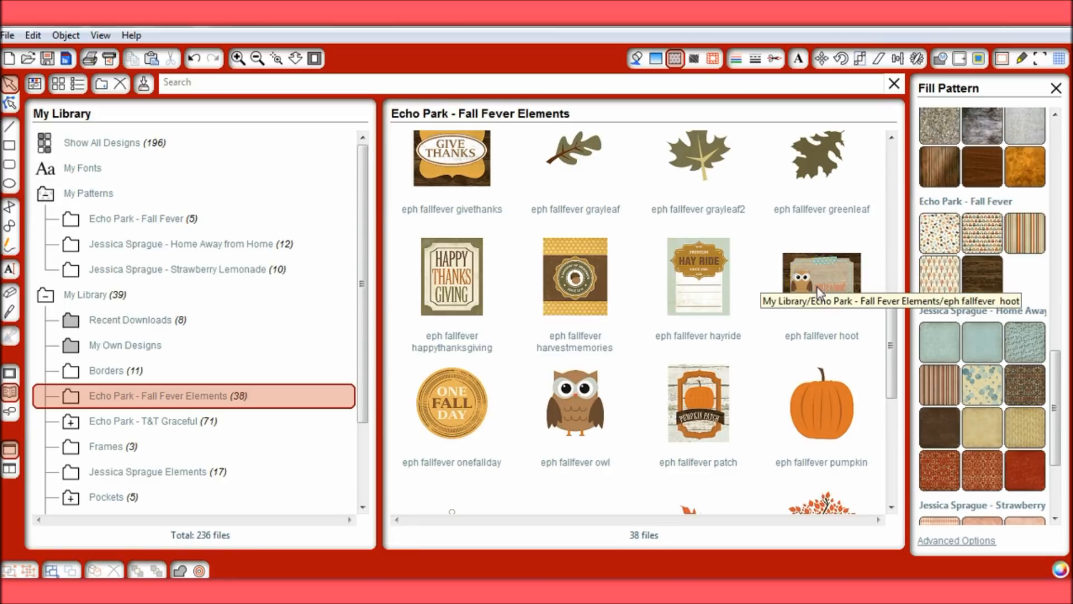
pyautogui.scroll(-1, 760, 289)
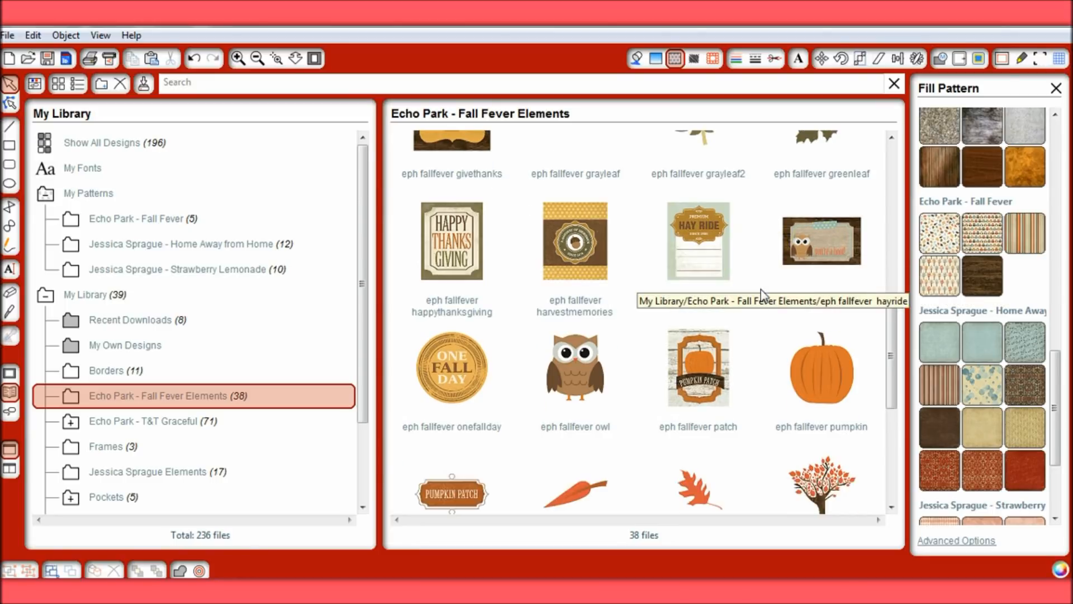
pyautogui.scroll(-1, 761, 289)
pyautogui.click(697, 333)
pyautogui.scroll(-3, 696, 334)
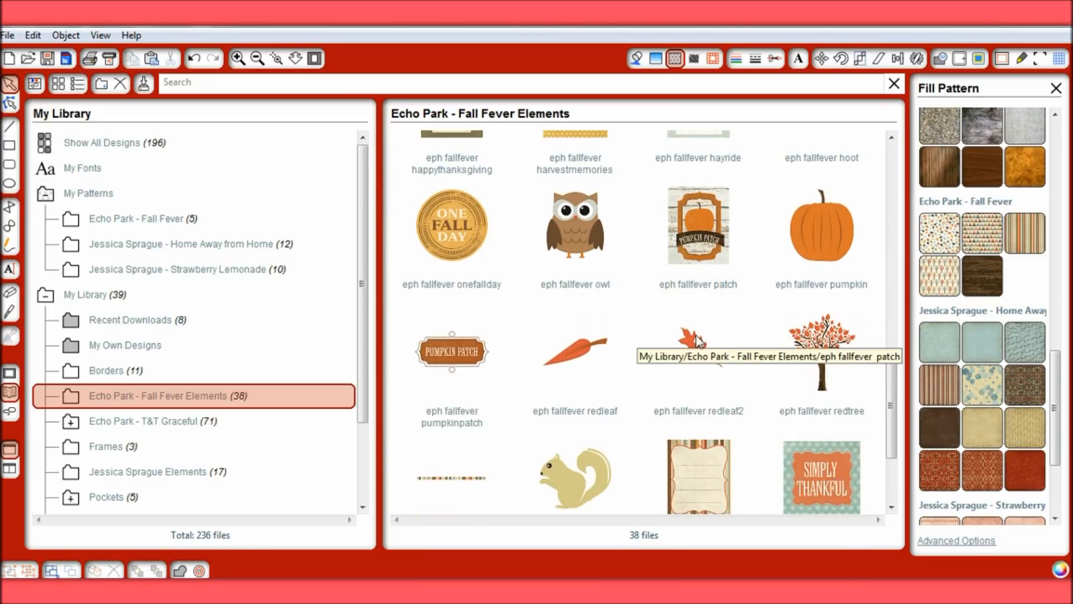
pyautogui.scroll(-1, 759, 362)
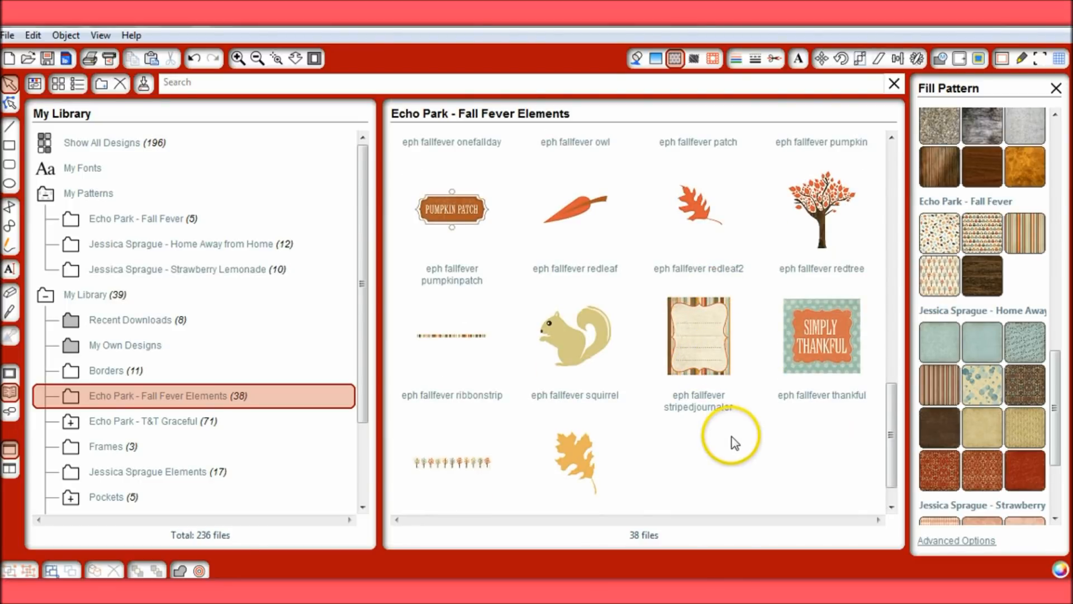
pyautogui.scroll(-1, 734, 442)
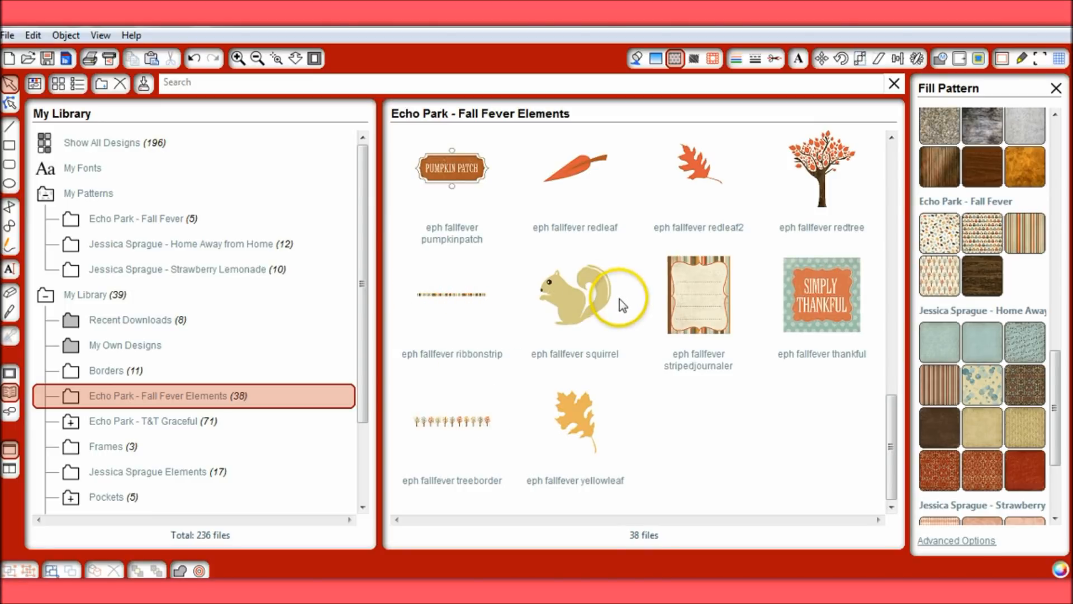
pyautogui.scroll(6, 620, 300)
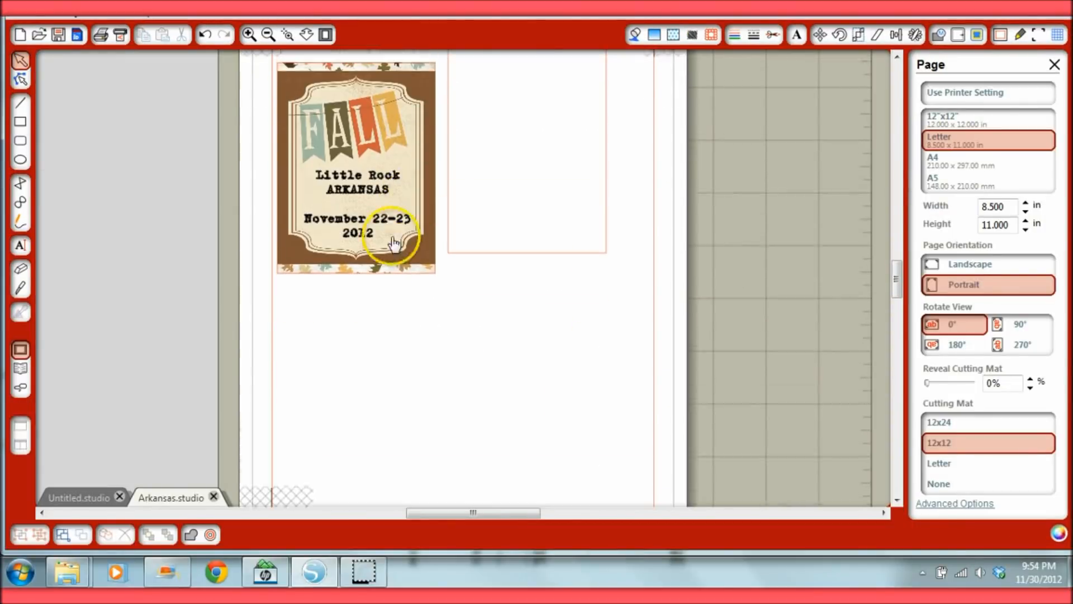
pyautogui.scroll(-3, 395, 240)
# Select the blank card, about 3 by 4 inches, beside the FALL title card and bring up the fill patterns
pyautogui.moveTo(371, 350); pyautogui.dragTo(550, 174)
pyautogui.scroll(3, 608, 144)
pyautogui.click(607, 143)
pyautogui.click(674, 35)
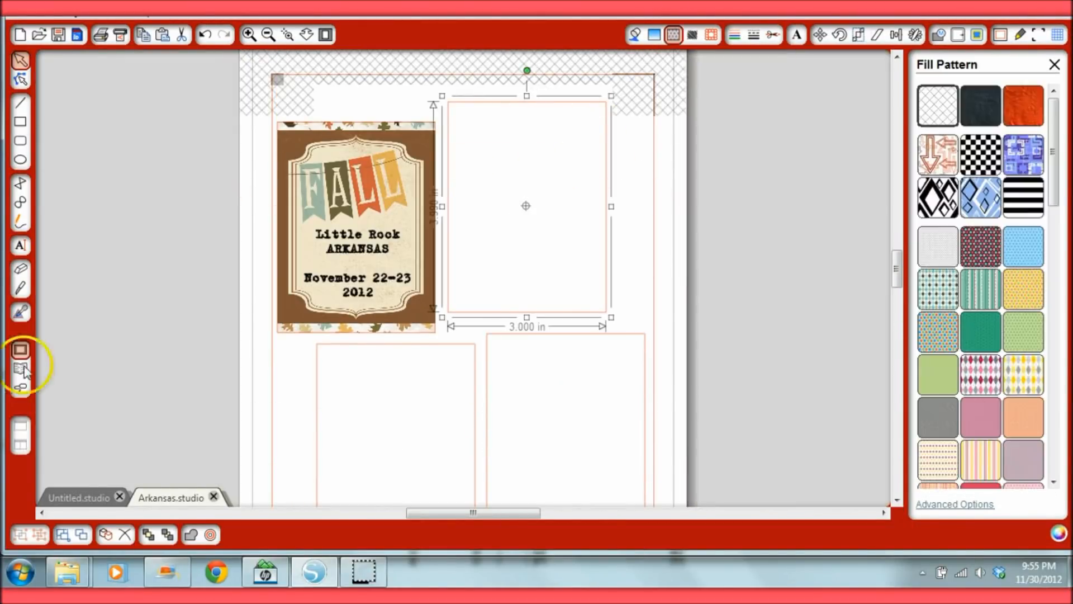
# Insert the "eph fallfever fallfever" design from the Echo Park - Fall Fever Elements folder and select the blank card on the page
pyautogui.click(21, 368)
pyautogui.click(162, 296)
pyautogui.scroll(-6, 767, 289)
pyautogui.doubleClick(578, 178)
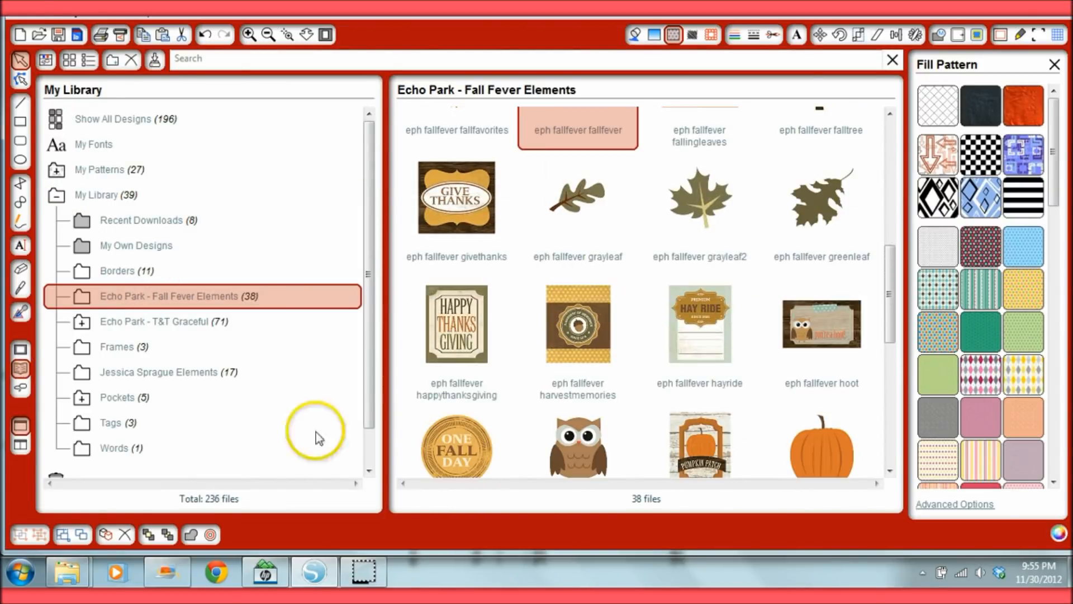
pyautogui.click(297, 496)
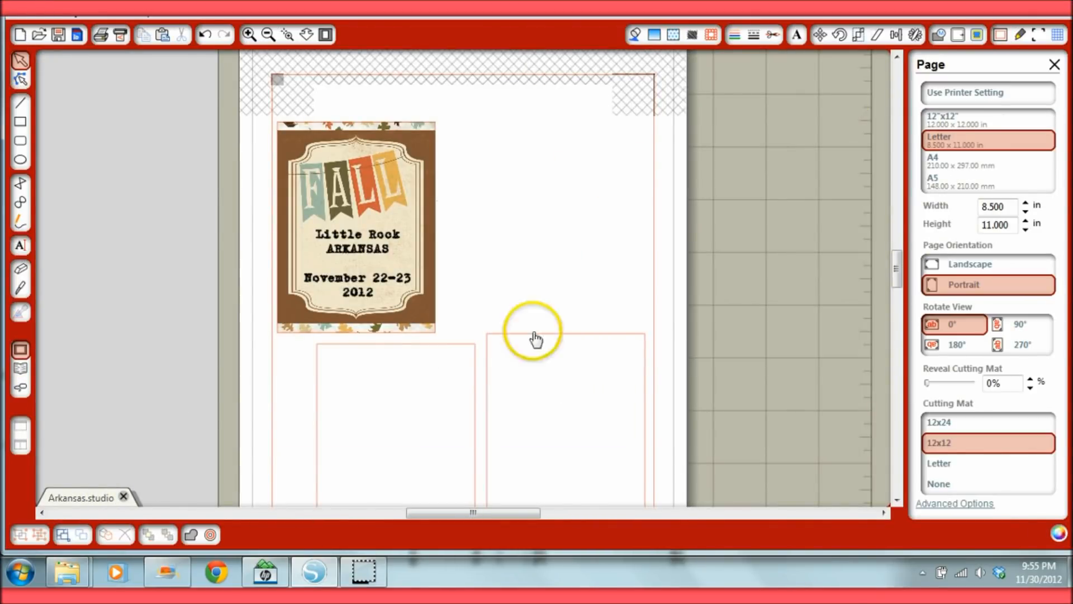
pyautogui.click(526, 119)
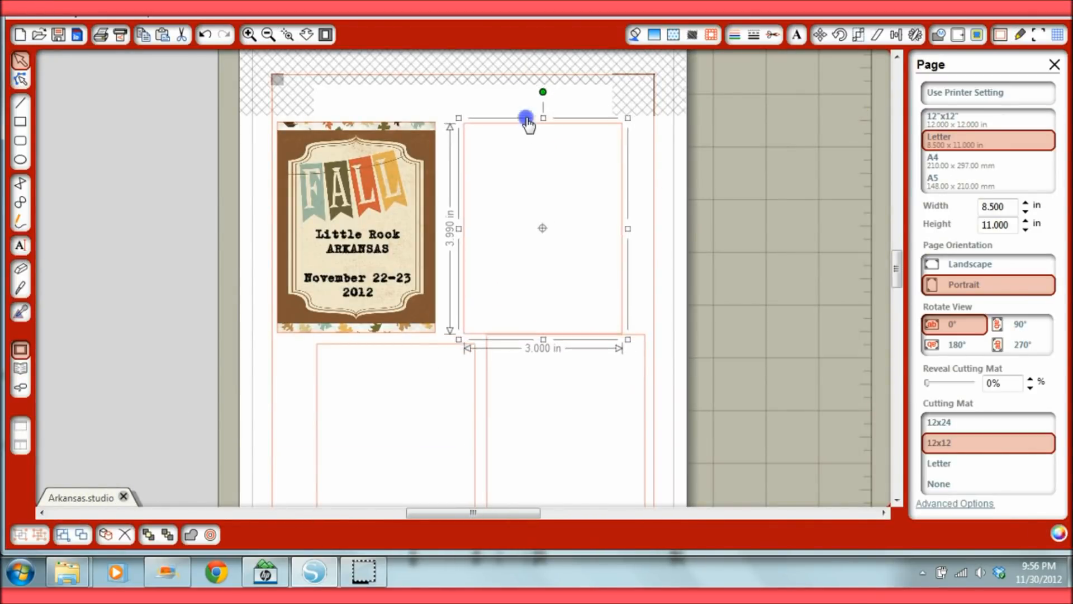
# Place the FALL fever label on the lower part of the second card and fill the card with the Fall Fever trees pattern
pyautogui.click(21, 368)
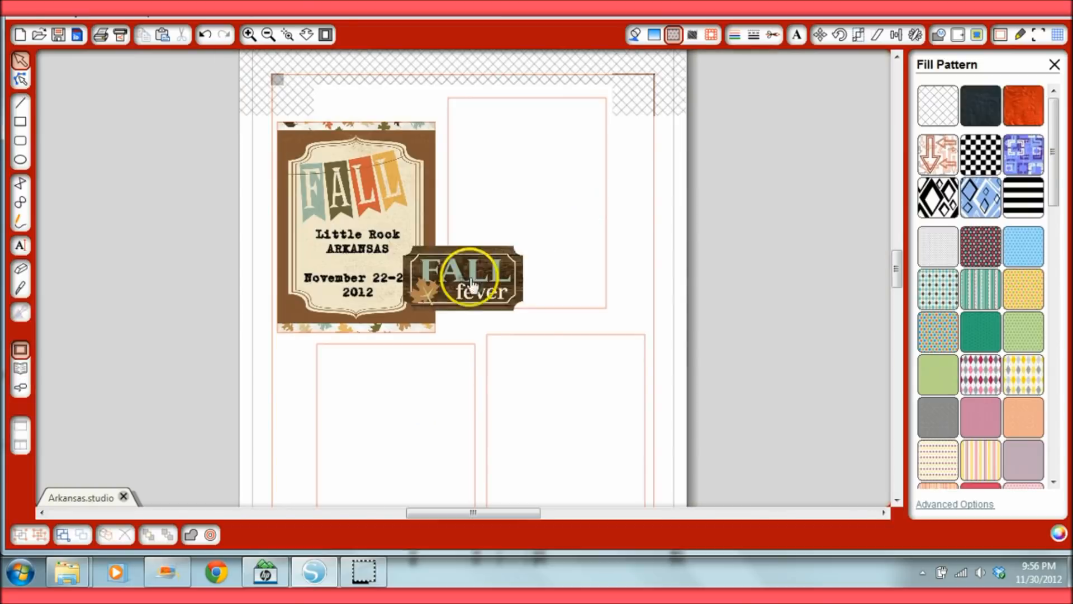
pyautogui.moveTo(472, 281); pyautogui.dragTo(531, 274)
pyautogui.click(606, 204)
pyautogui.moveTo(1054, 143); pyautogui.dragTo(1044, 345)
pyautogui.click(940, 333)
pyautogui.click(1026, 293)
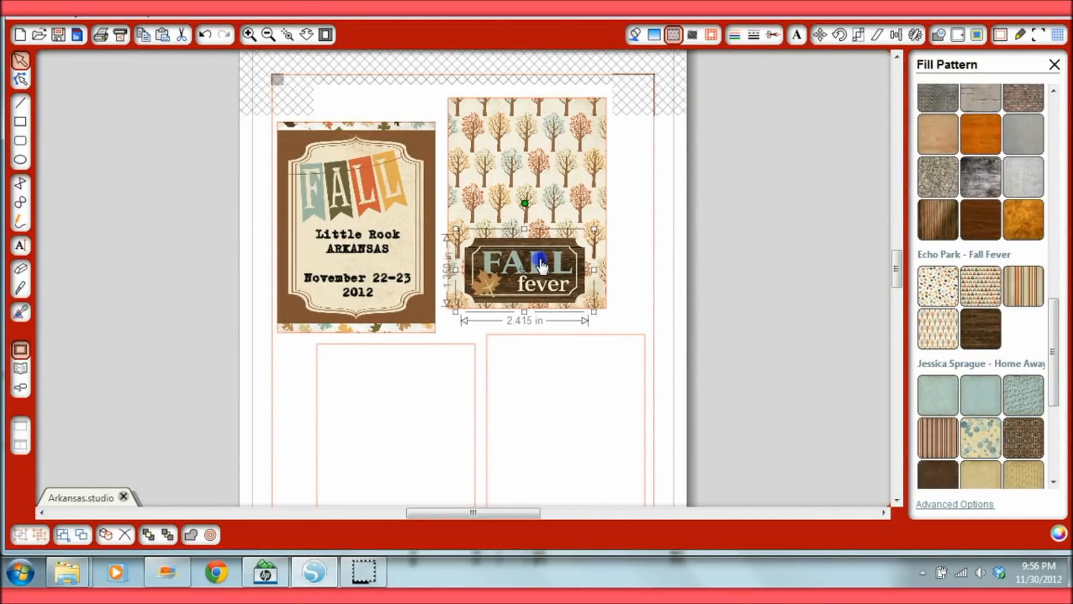
# Draw a white-filled rectangle on the upper part of the trees card and position the FALL fever label beneath it
pyautogui.moveTo(467, 124); pyautogui.dragTo(595, 202)
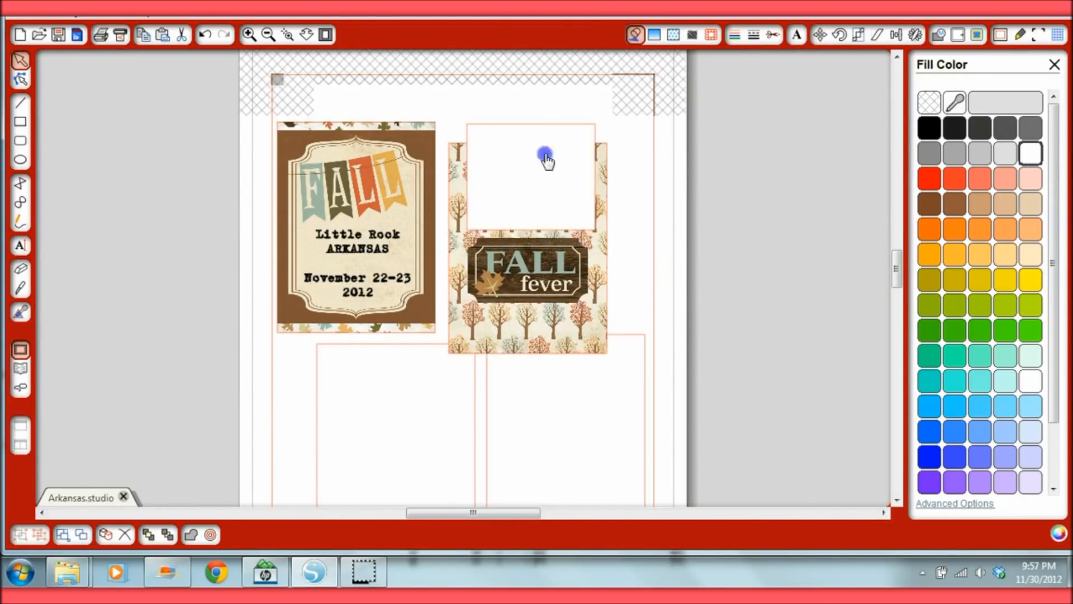
pyautogui.click(552, 134)
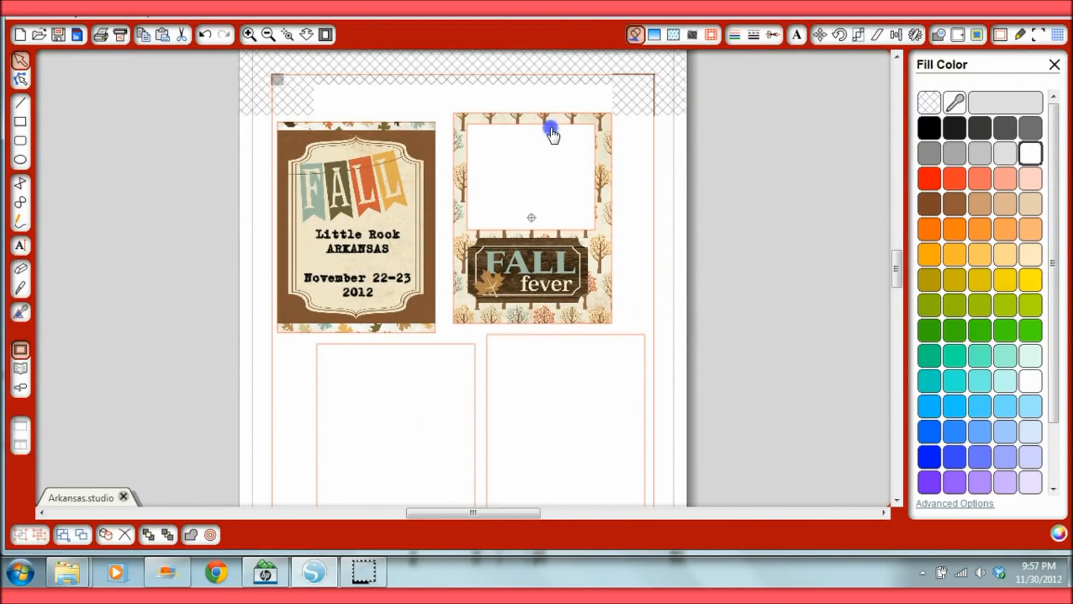
pyautogui.click(533, 277)
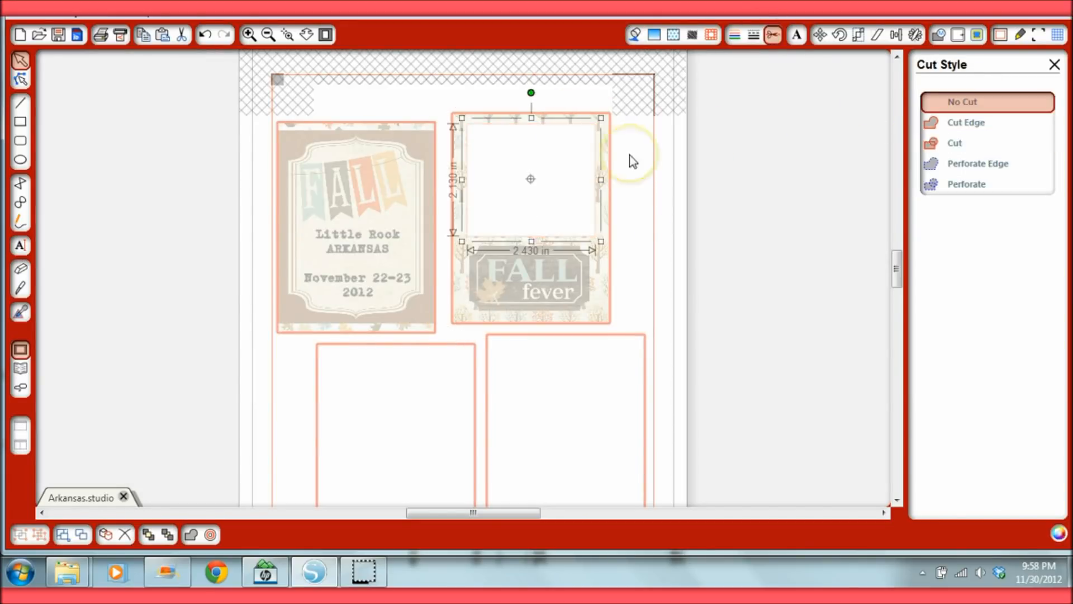
pyautogui.click(733, 36)
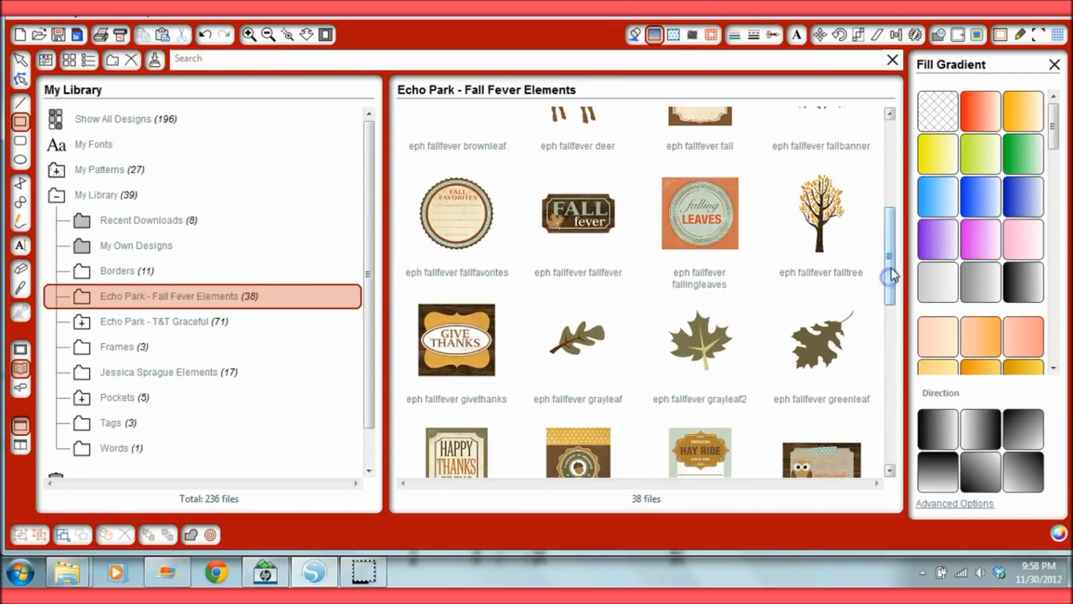
pyautogui.scroll(-5, 648, 313)
pyautogui.scroll(5, 648, 313)
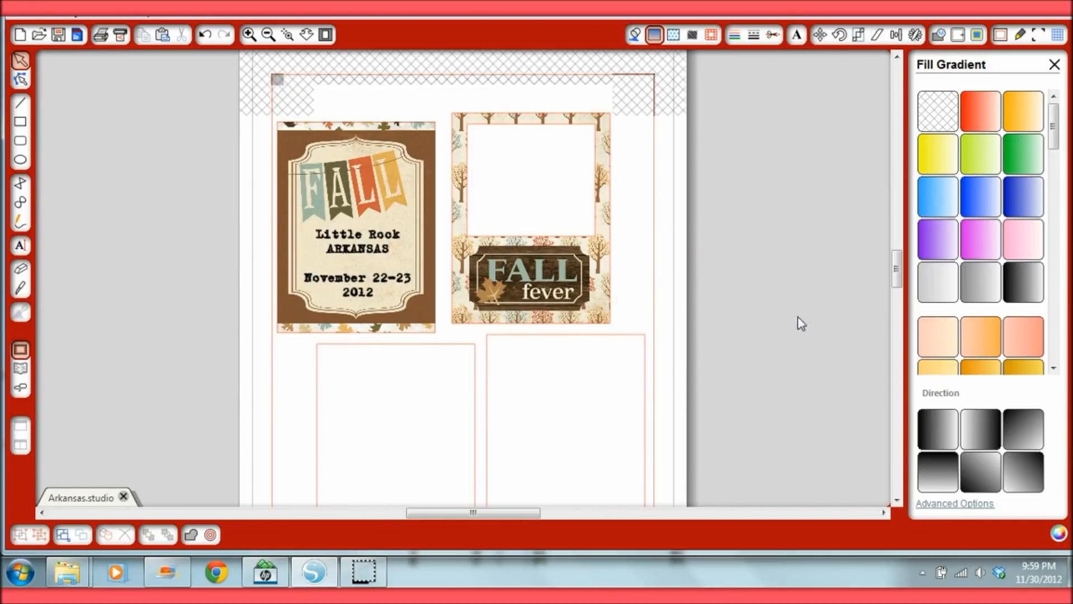
# Add journaling text about the trip to visit family in Arkansas inside the white box, using CK Allison at 12 pt
pyautogui.click(20, 245)
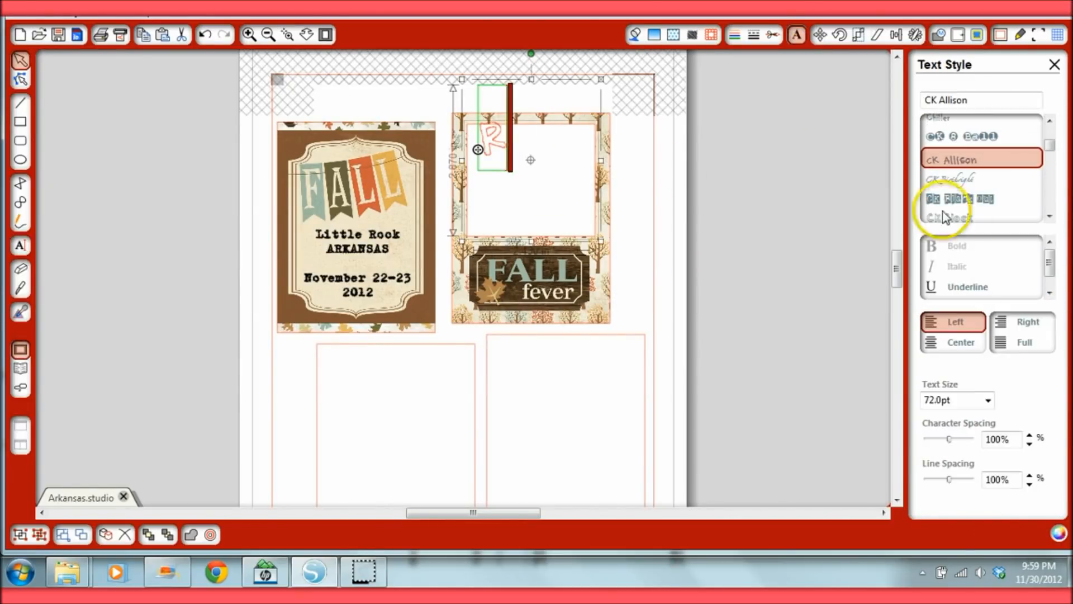
pyautogui.scroll(3, 815, 268)
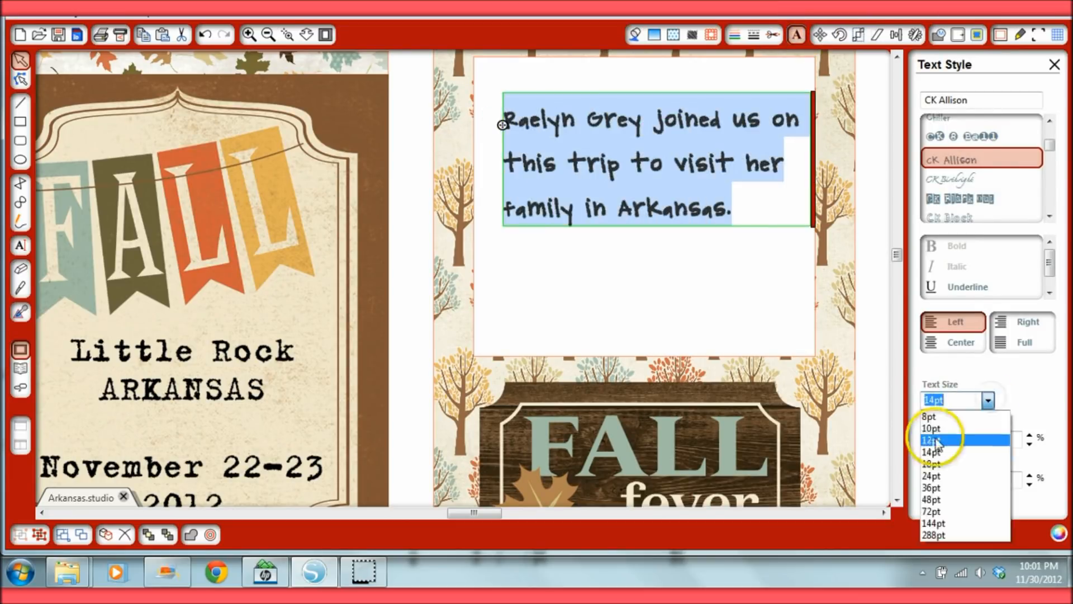
pyautogui.click(948, 470)
pyautogui.moveTo(833, 109); pyautogui.dragTo(815, 78)
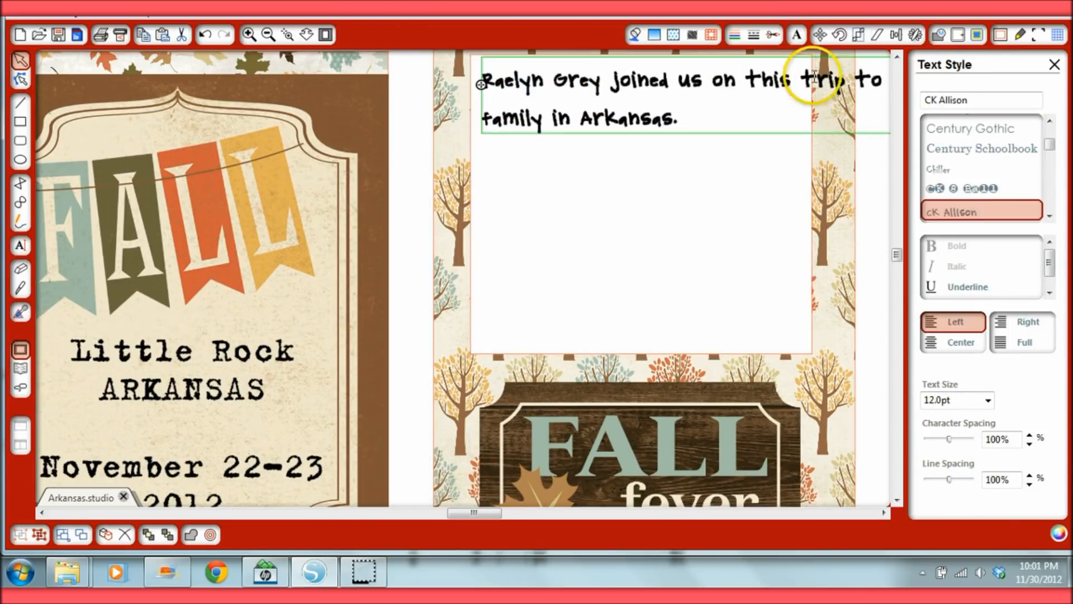
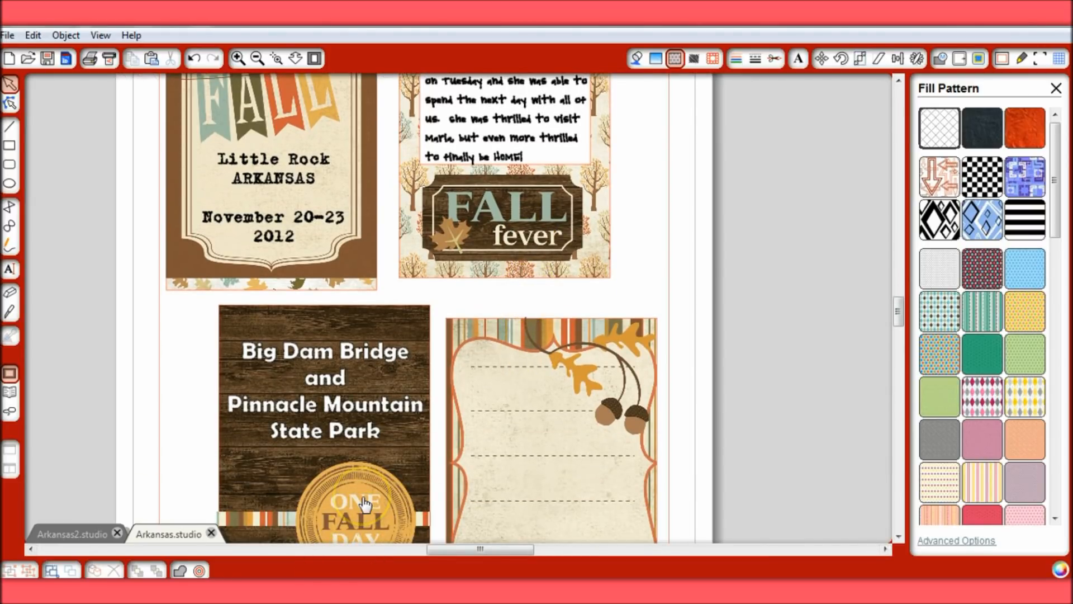
# Review the journaling card in Arkansas.studio and the original Fall Fever labels placed in Arkansas2.studio
pyautogui.scroll(3, 522, 427)
pyautogui.click(429, 104)
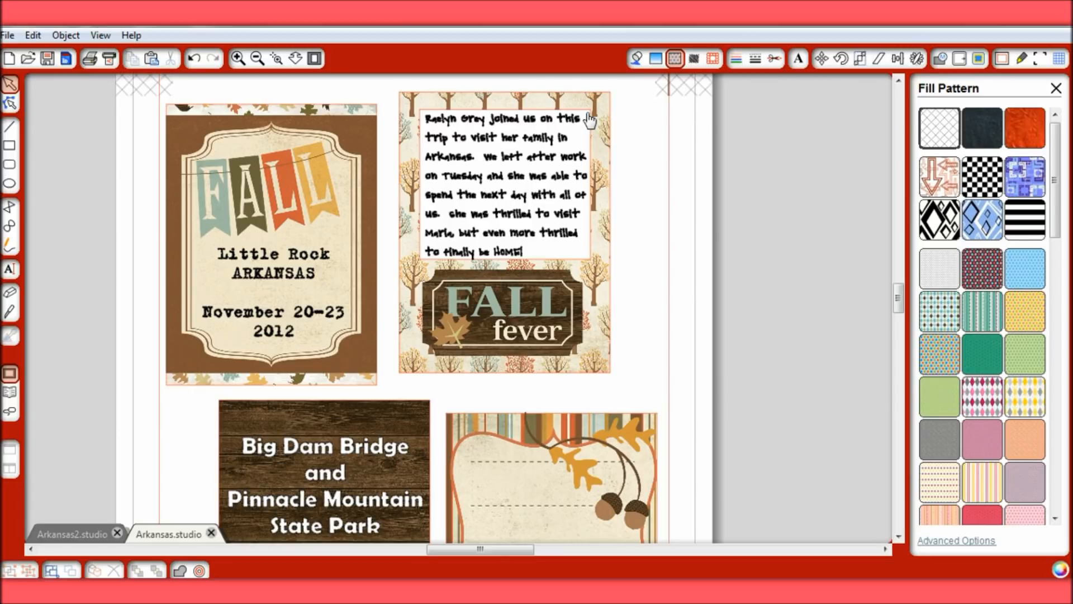
pyautogui.click(522, 291)
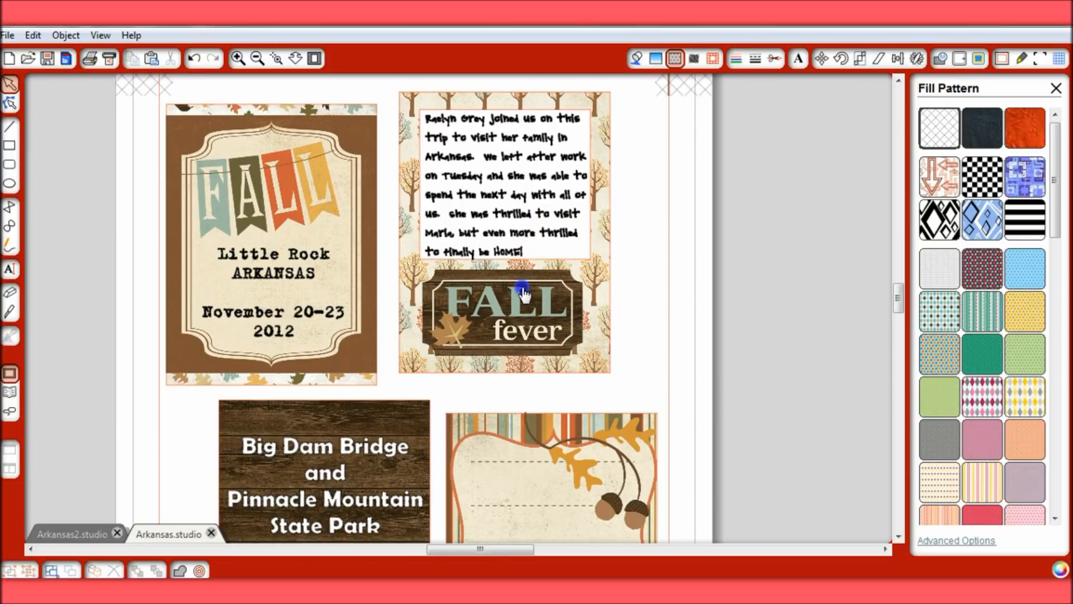
pyautogui.click(763, 276)
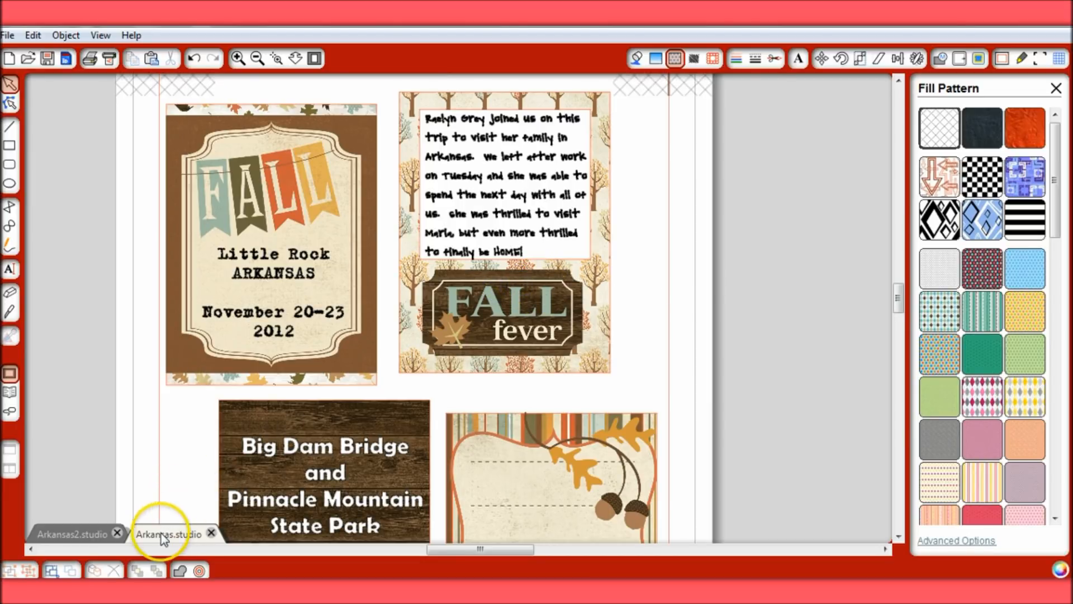
pyautogui.click(83, 534)
pyautogui.click(503, 215)
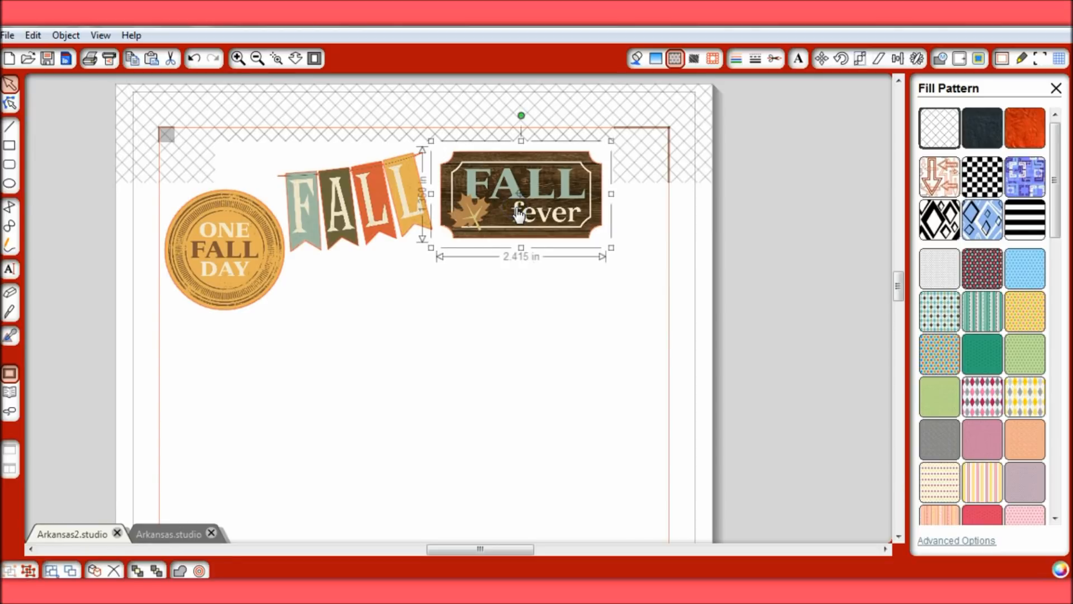
pyautogui.click(541, 331)
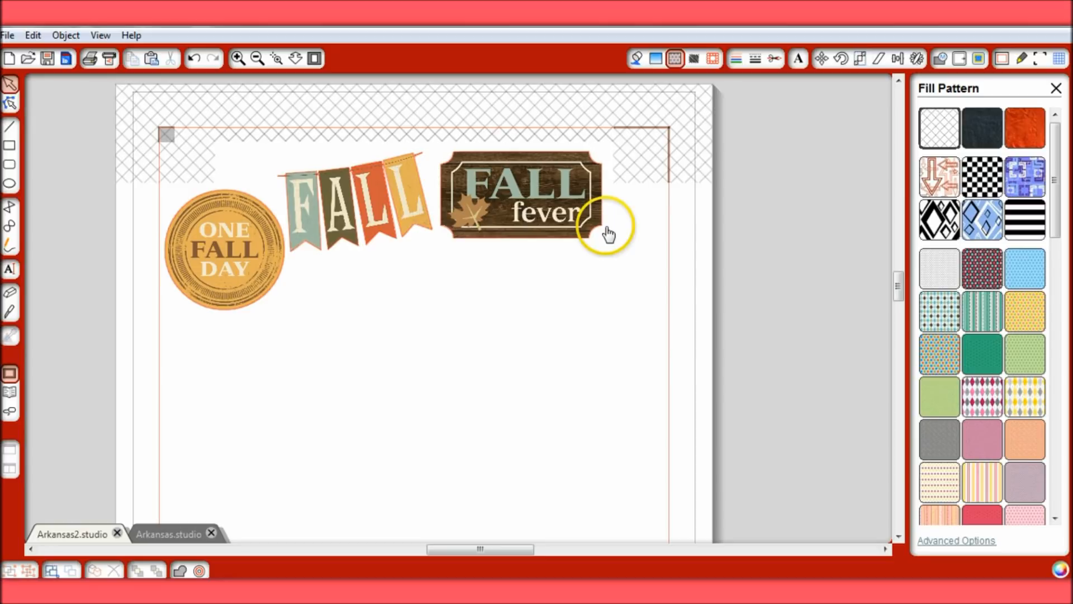
pyautogui.click(524, 178)
pyautogui.click(605, 263)
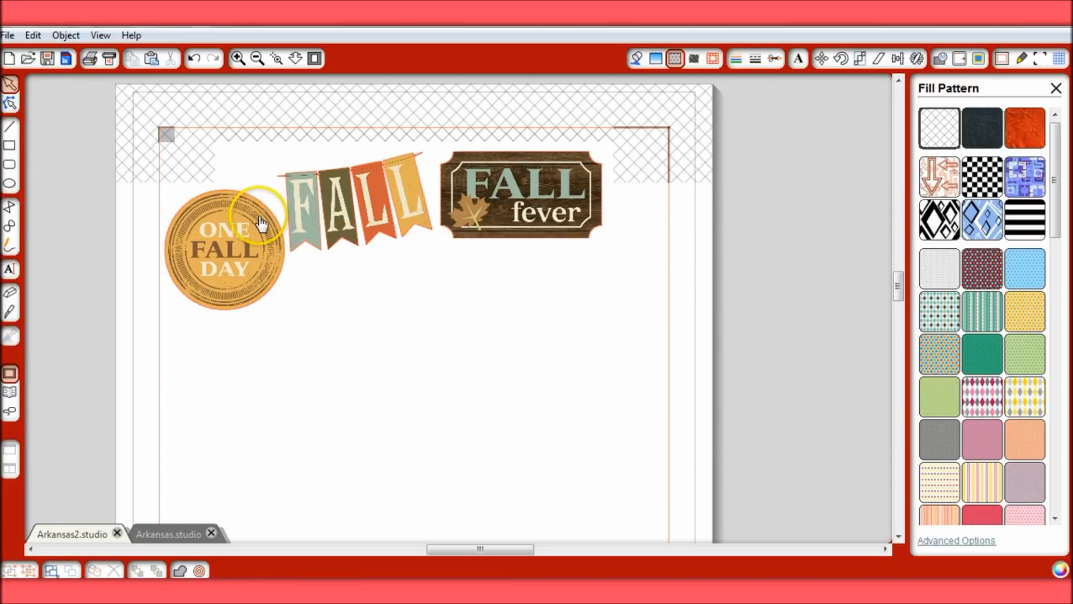
# Look over the finished trip cards and their square corners in Arkansas.studio
pyautogui.click(170, 532)
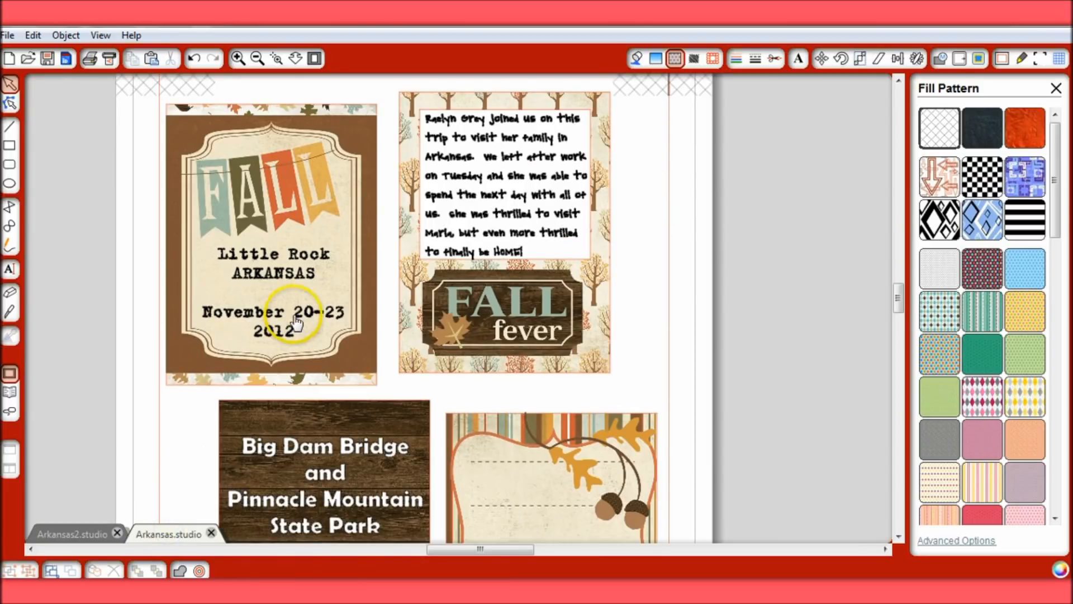
pyautogui.scroll(-5, 304, 289)
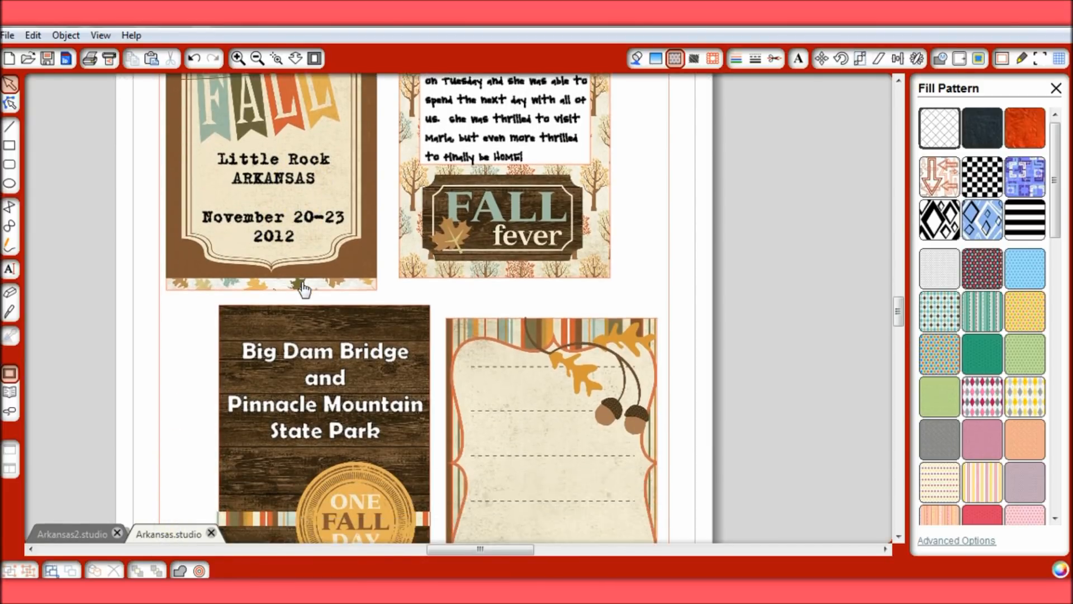
pyautogui.scroll(-1, 304, 289)
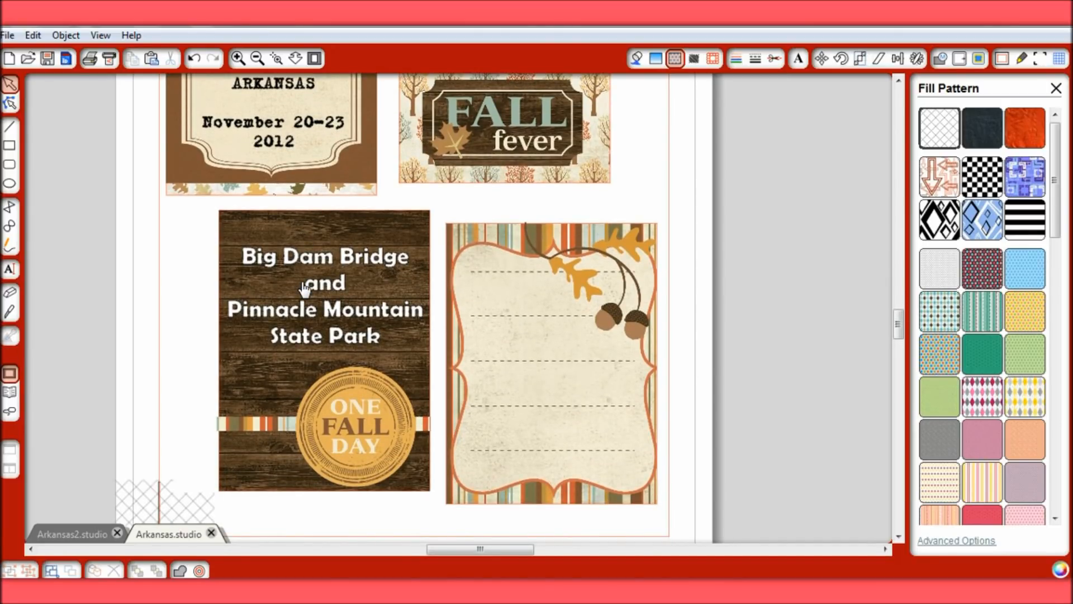
pyautogui.scroll(5, 305, 289)
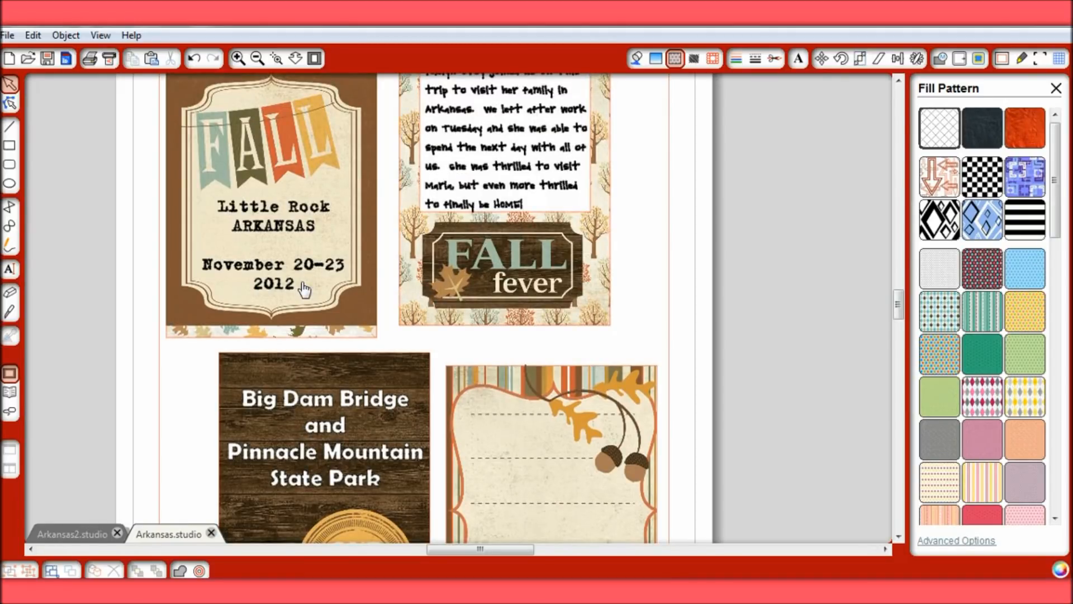
# Draw a rounded rectangle about 4 by 2.5 inches beneath the Fall Fever labels in Arkansas2.studio
pyautogui.click(92, 535)
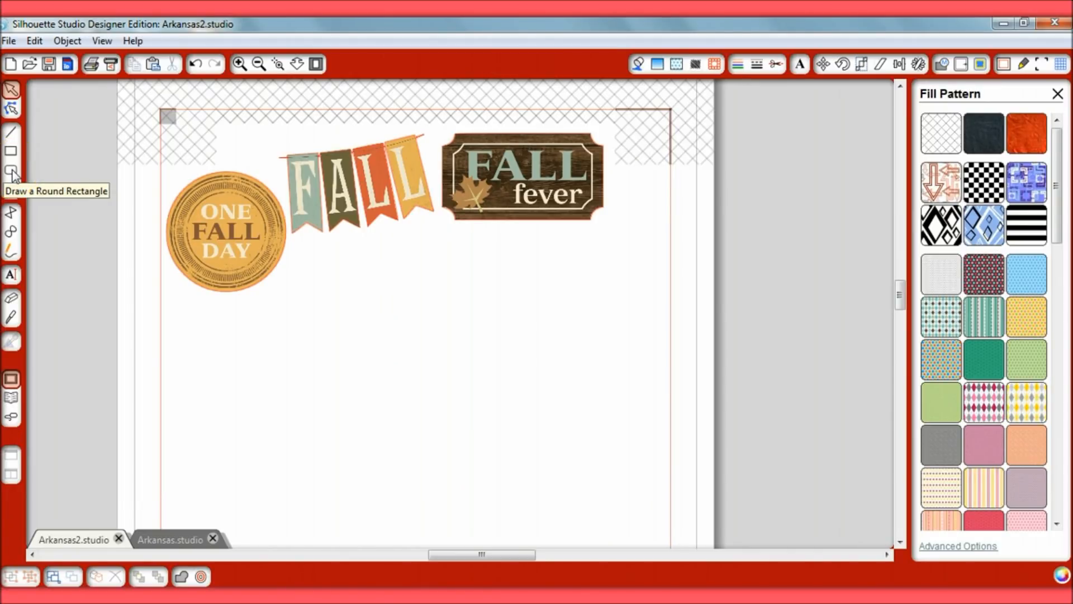
pyautogui.click(11, 171)
pyautogui.moveTo(344, 269); pyautogui.dragTo(624, 444)
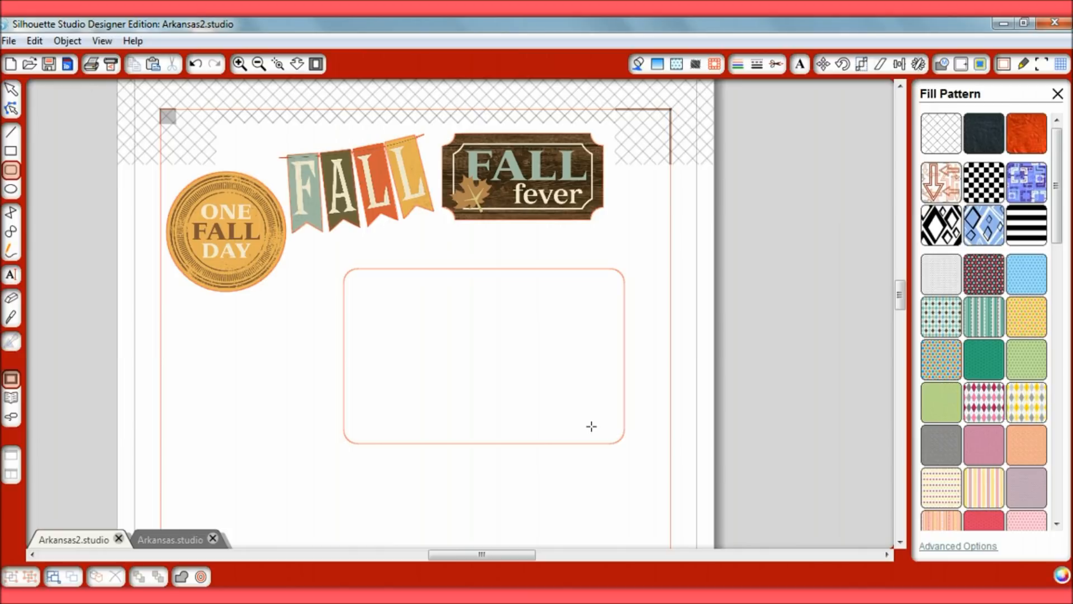
pyautogui.click(228, 337)
# Scale the rounded rectangle to 4 inches wide and 3 inches high
pyautogui.click(12, 89)
pyautogui.click(379, 242)
pyautogui.click(492, 269)
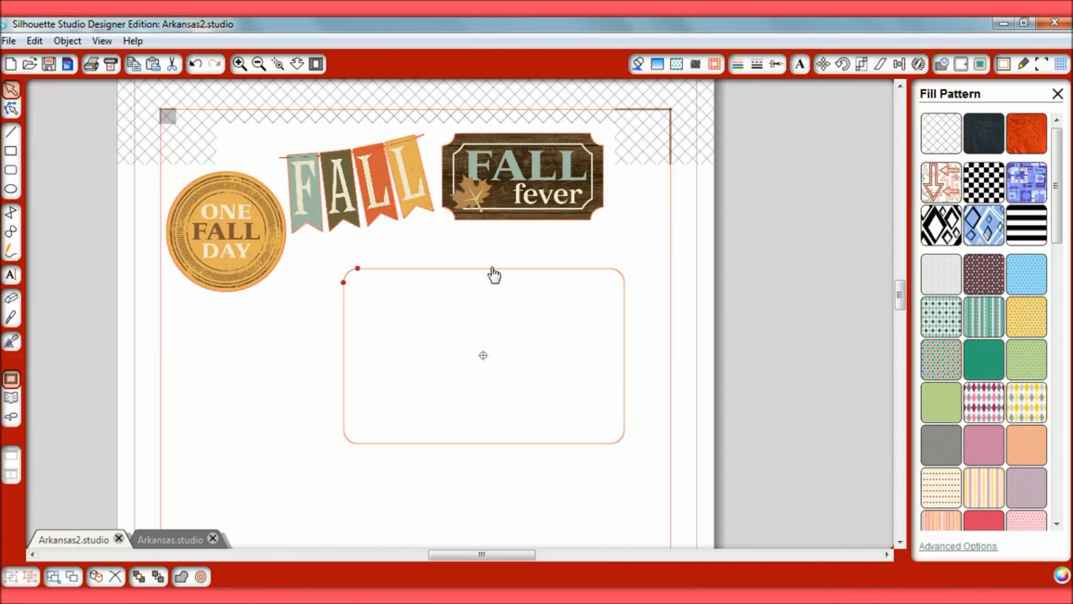
pyautogui.click(862, 68)
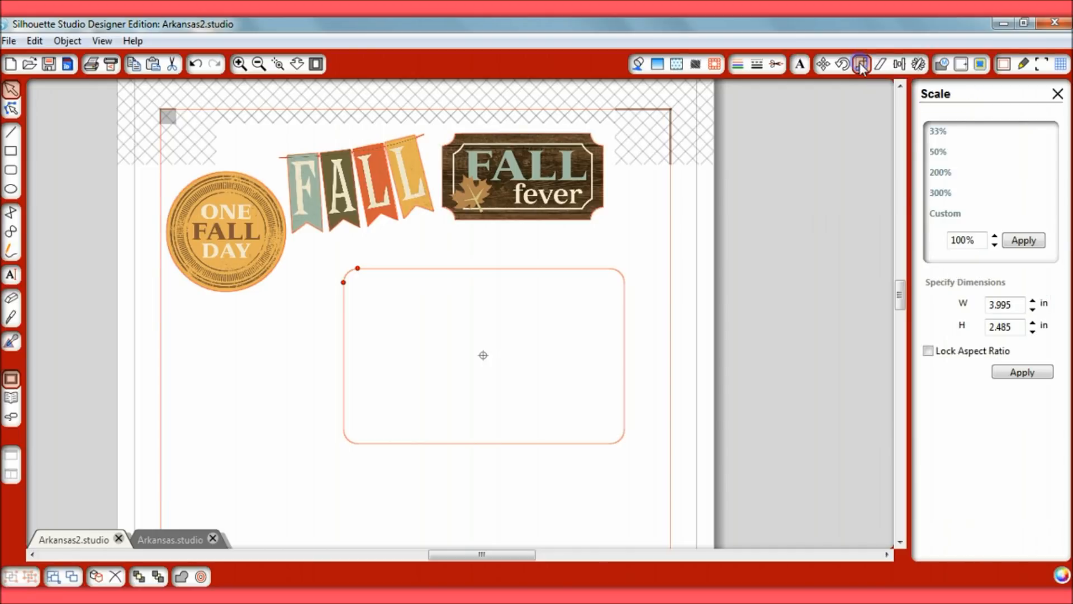
pyautogui.moveTo(1016, 305); pyautogui.dragTo(980, 305)
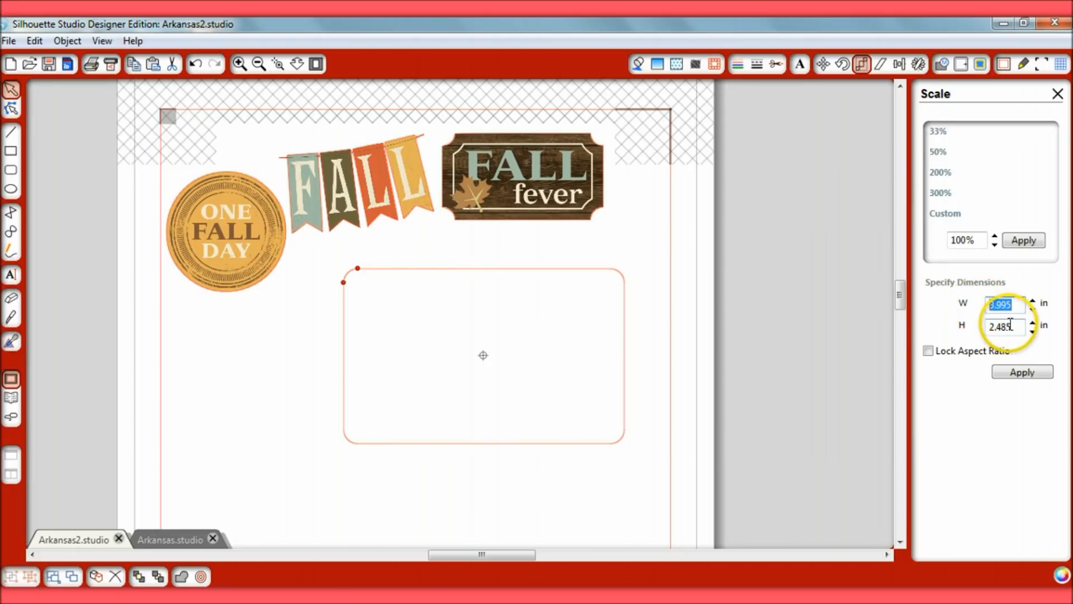
pyautogui.write('4')
pyautogui.moveTo(1018, 328); pyautogui.dragTo(973, 326)
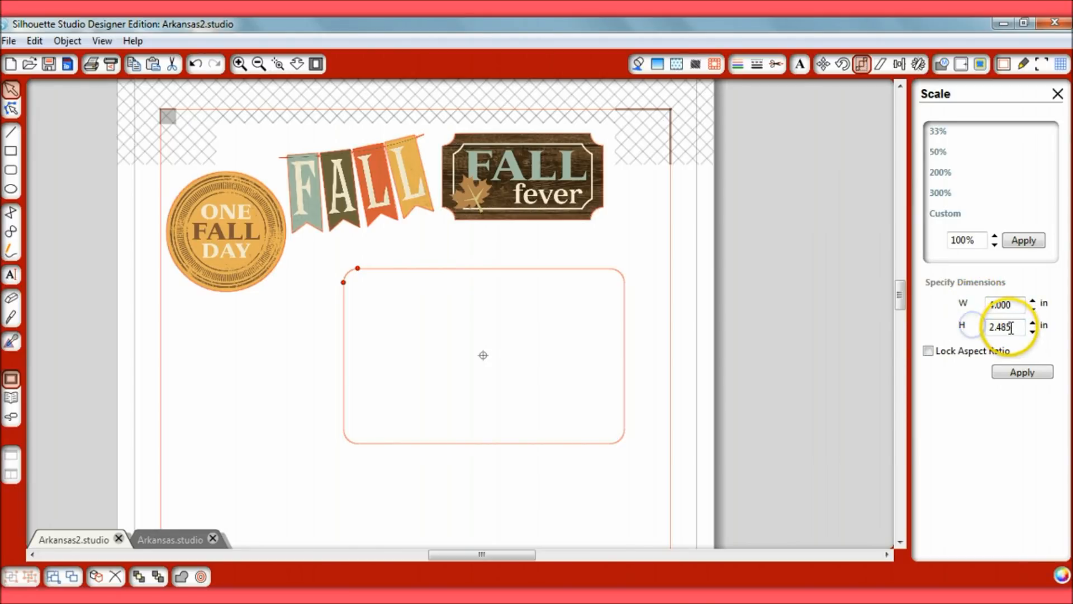
pyautogui.write('3')
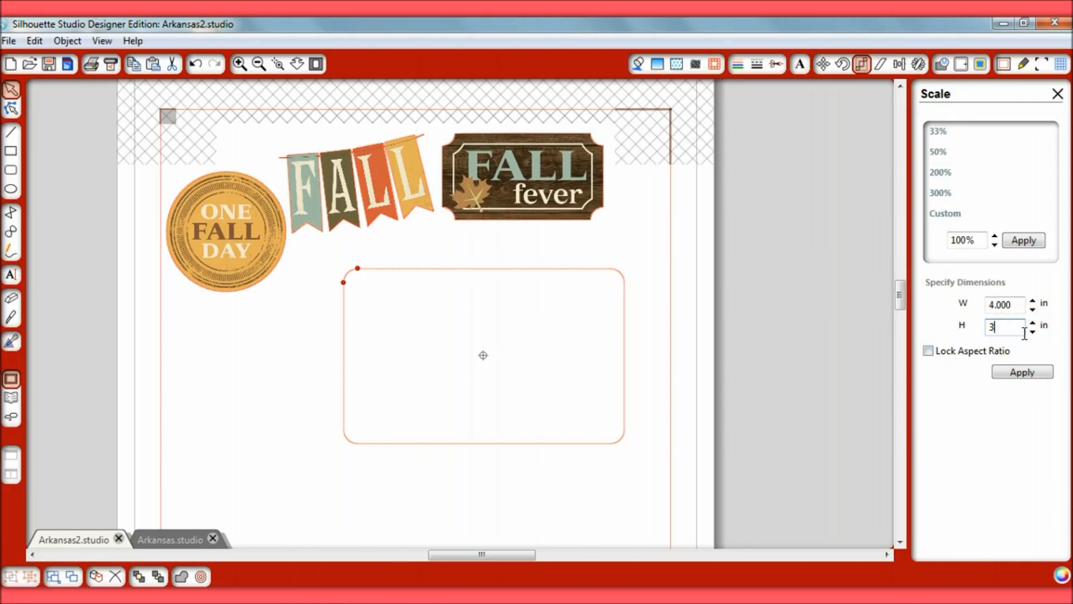
pyautogui.click(1022, 372)
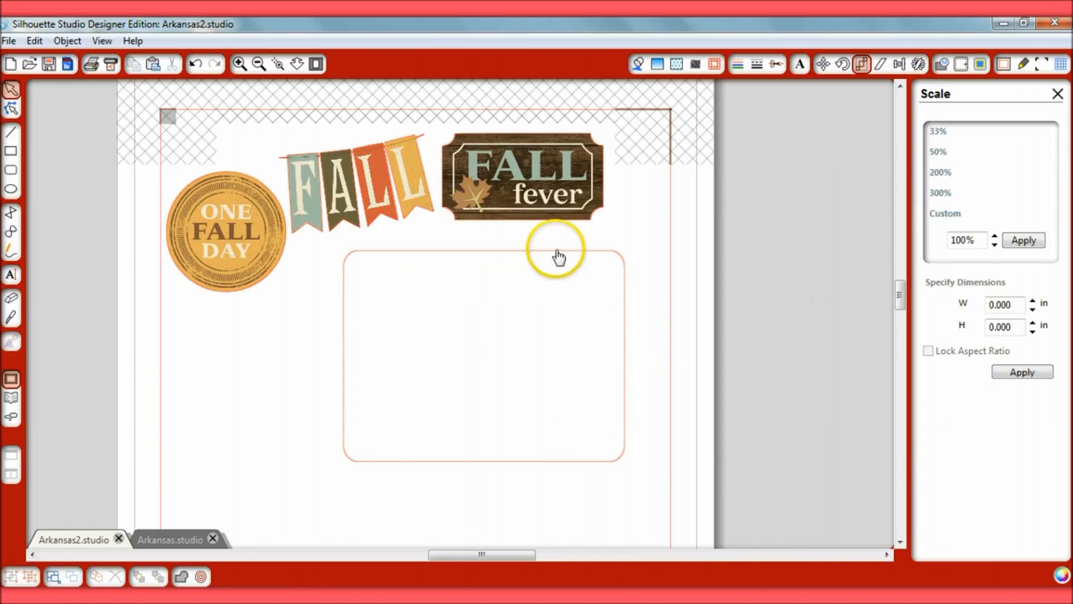
# Fill the rounded rectangle with the "eph fallfever hoot" design from the Echo Park - Fall Fever Elements folder
pyautogui.click(556, 249)
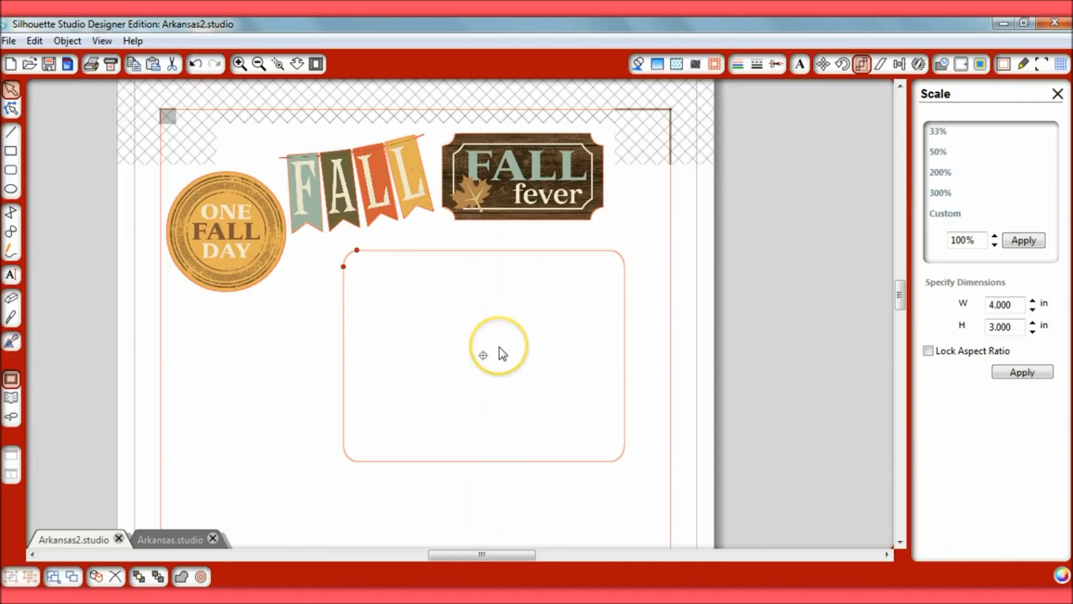
pyautogui.click(486, 251)
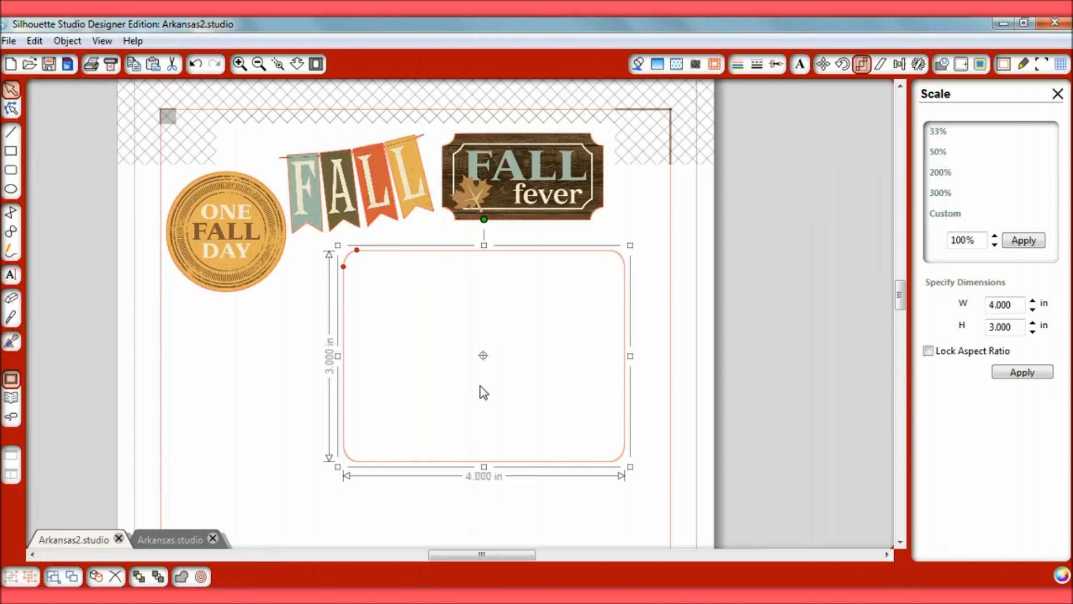
pyautogui.click(10, 398)
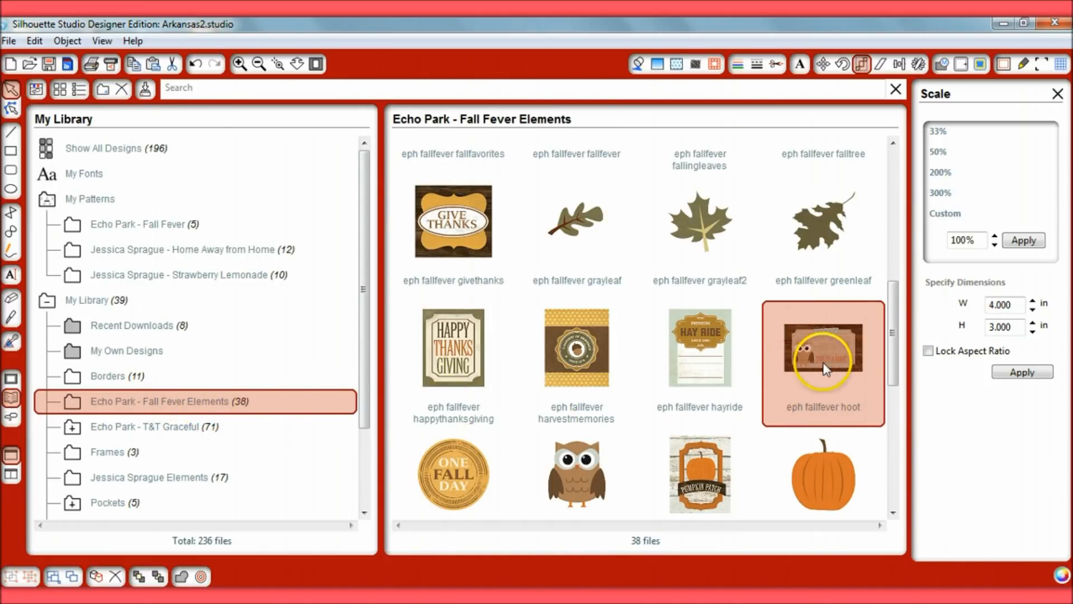
pyautogui.click(858, 263)
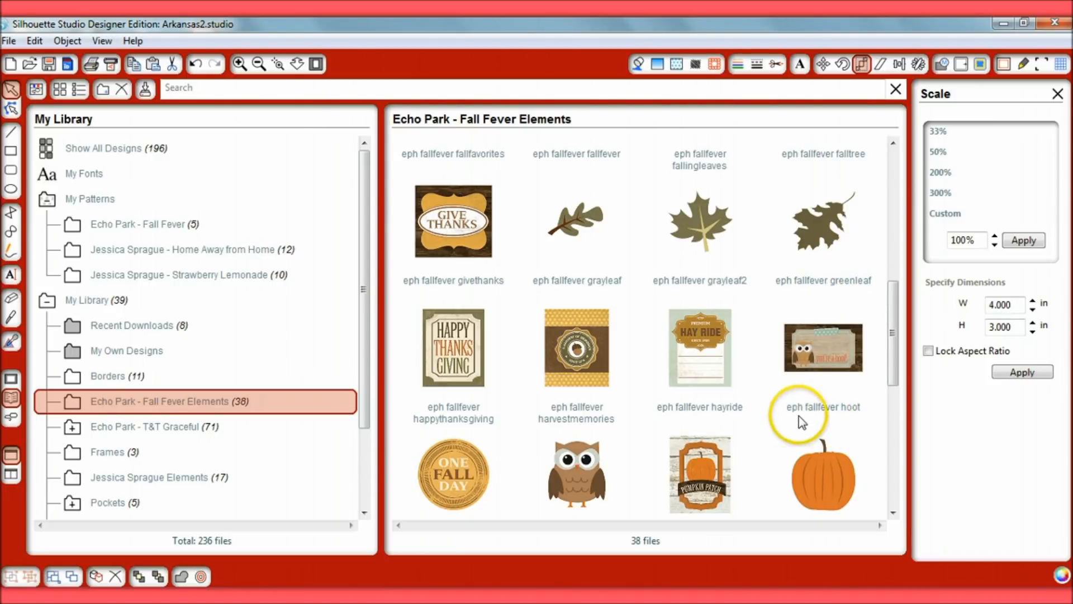
pyautogui.click(839, 364)
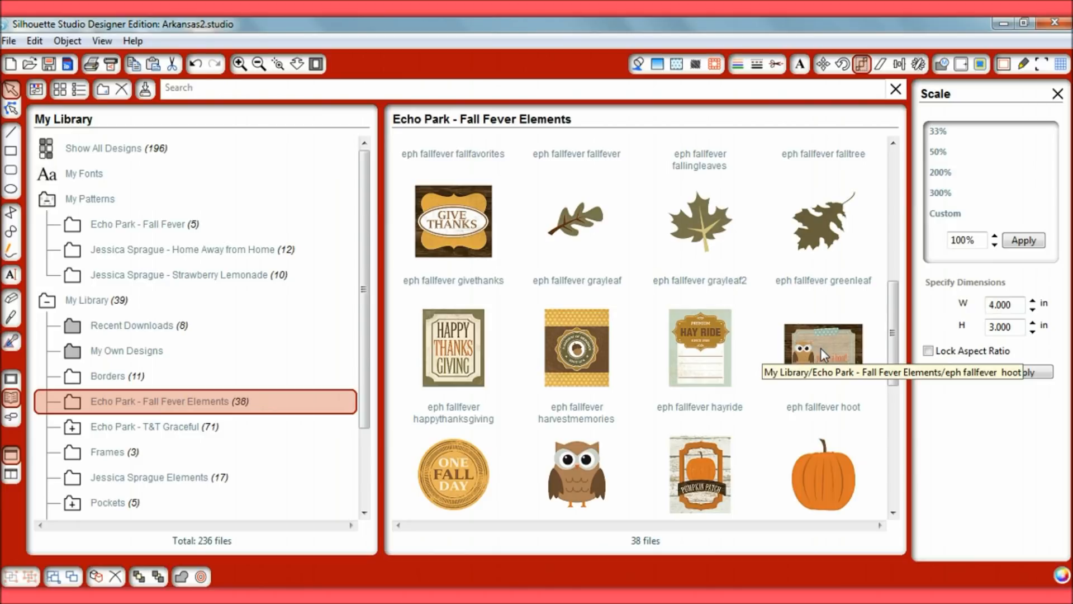
pyautogui.click(821, 348)
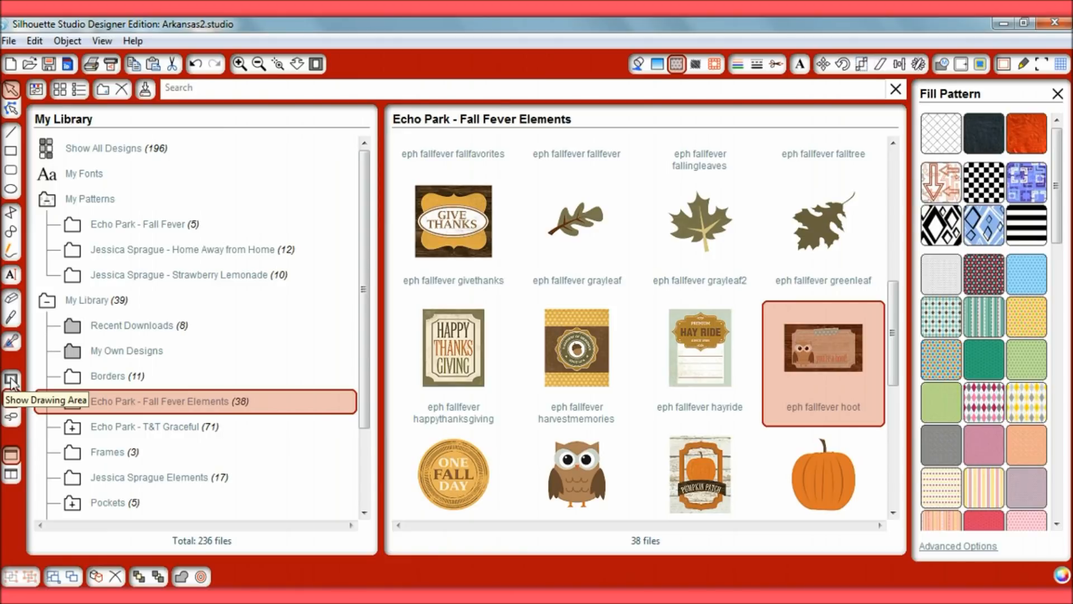
pyautogui.click(11, 380)
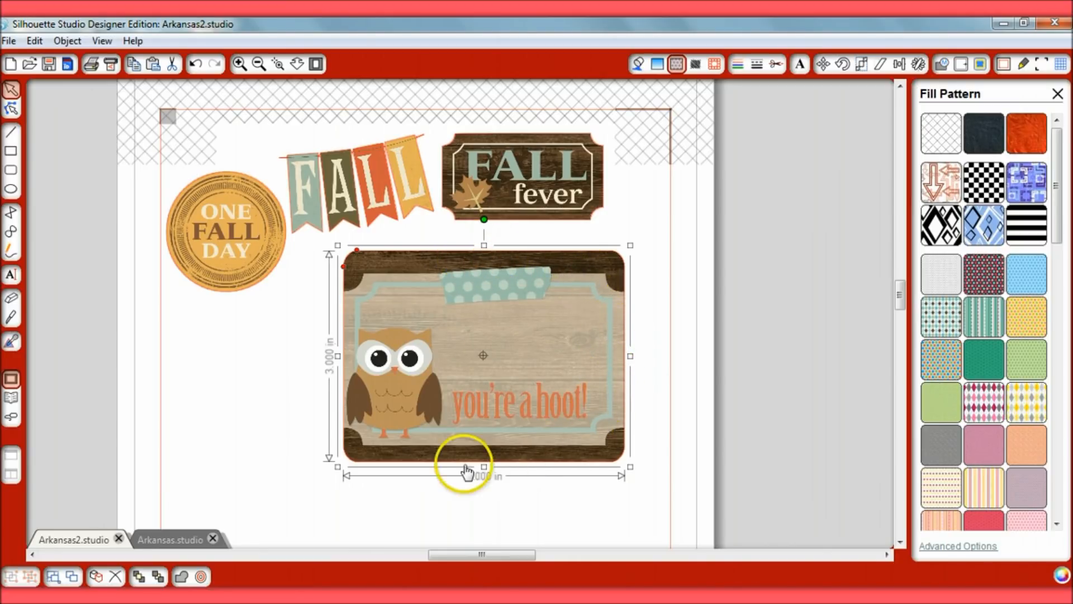
pyautogui.click(286, 338)
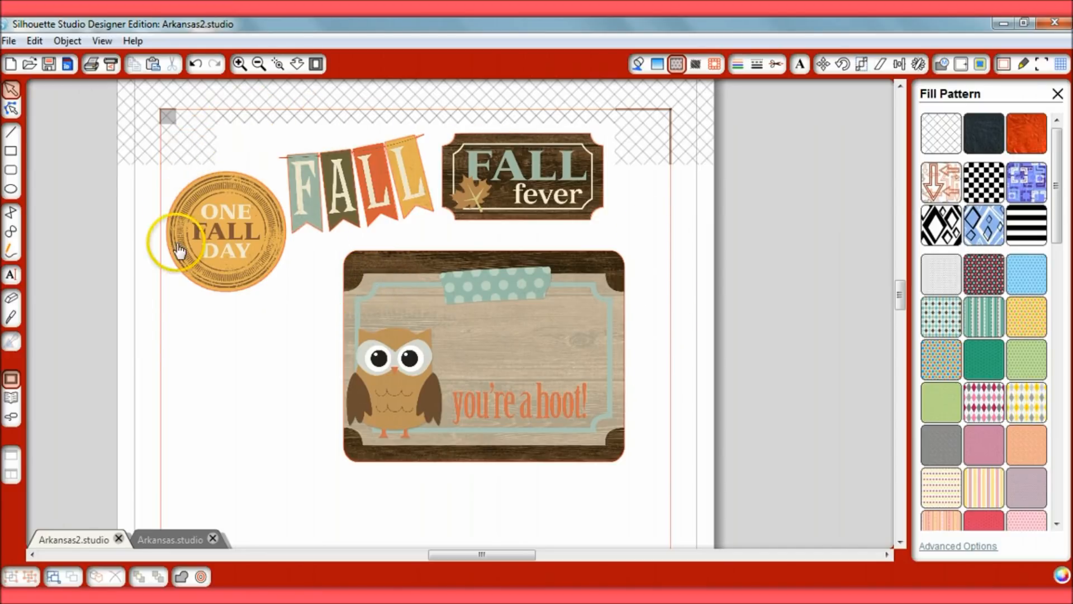
# Insert the original "eph fallfever hoot" design from the library and position it over the rounded owl card
pyautogui.click(218, 266)
pyautogui.click(249, 364)
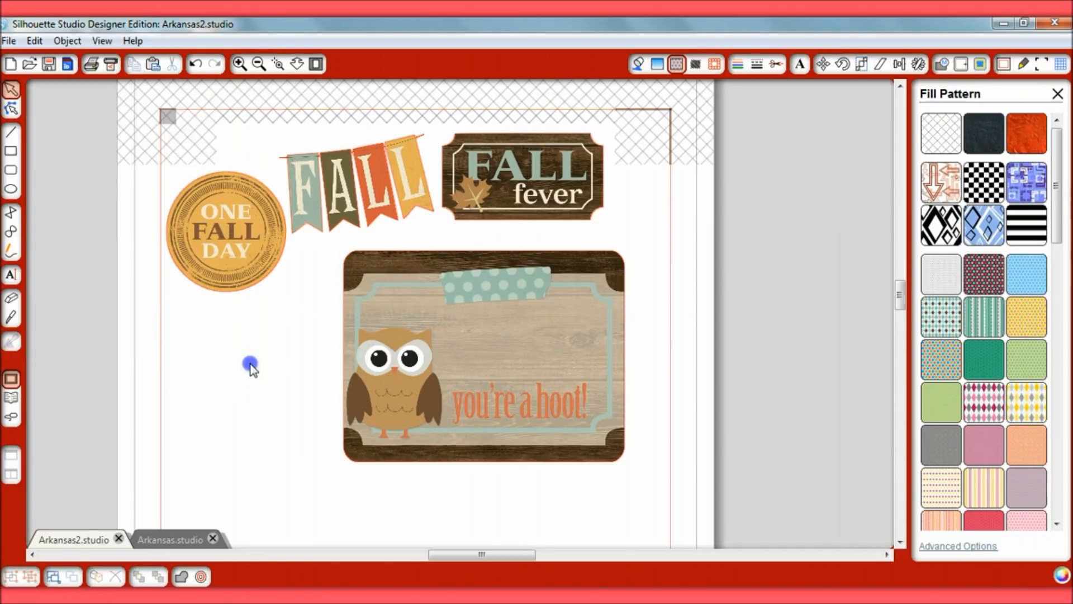
pyautogui.click(11, 398)
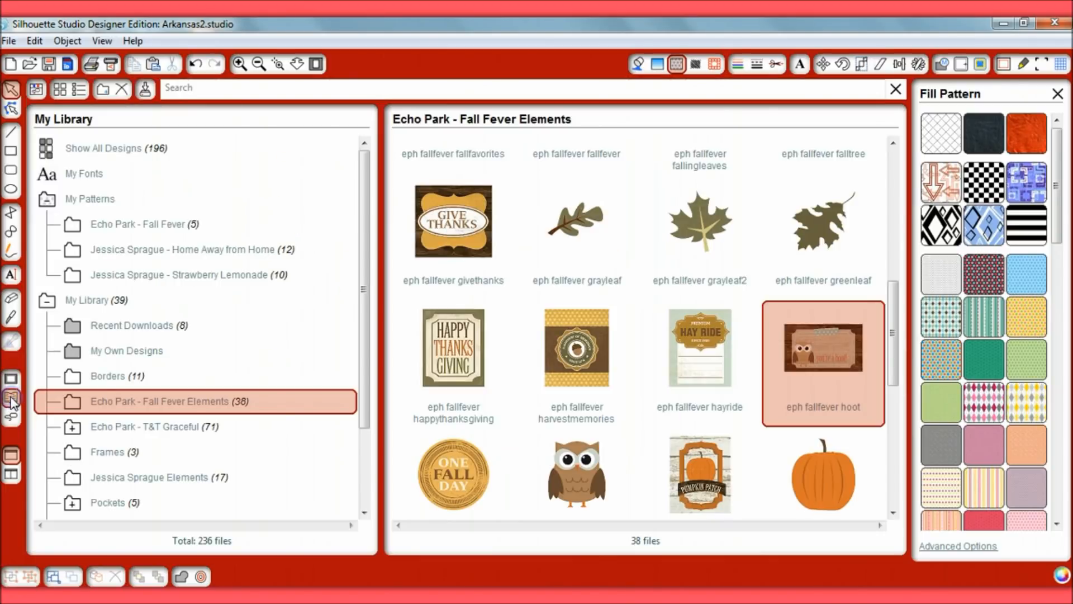
pyautogui.doubleClick(816, 363)
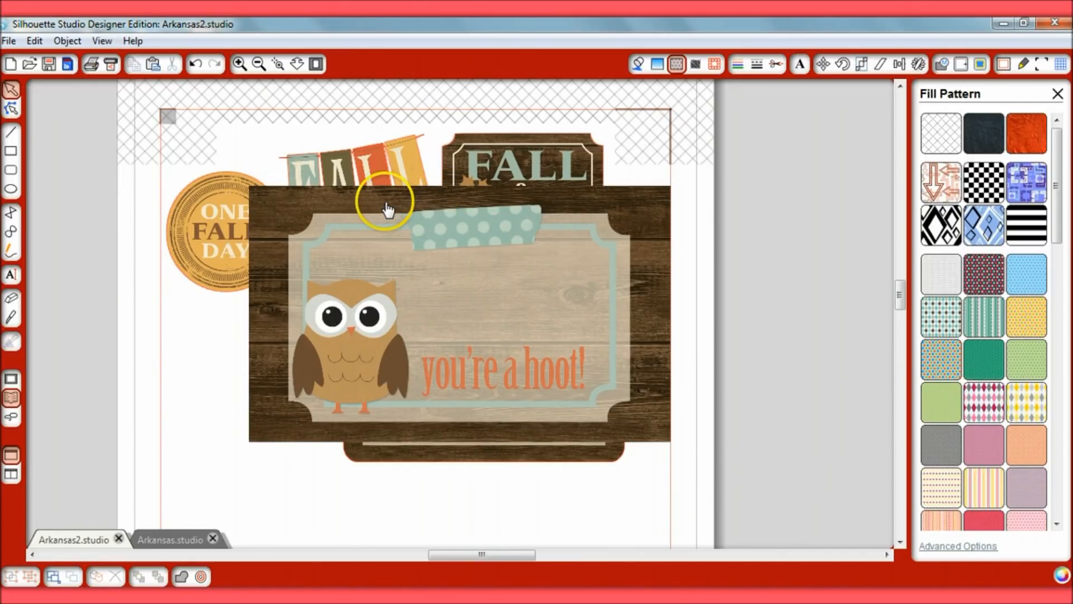
pyautogui.moveTo(373, 205); pyautogui.dragTo(354, 256)
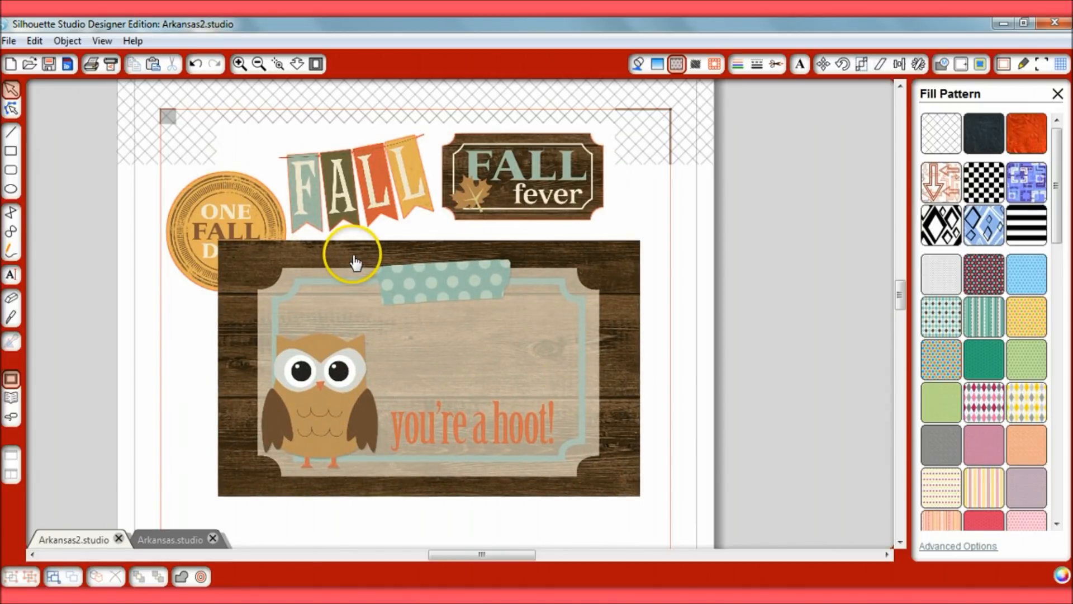
pyautogui.doubleClick(355, 254)
pyautogui.moveTo(354, 254); pyautogui.dragTo(455, 259)
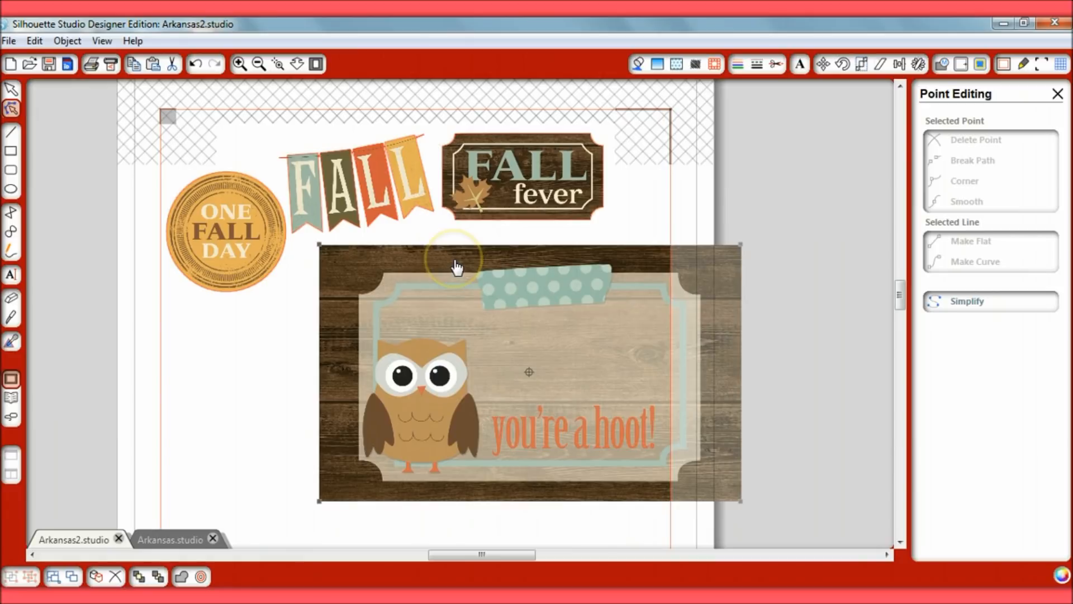
# Compare the inserted hoot design with the rounded card by moving it below and back over it, and delete the inserted copy
pyautogui.moveTo(450, 307); pyautogui.dragTo(450, 486)
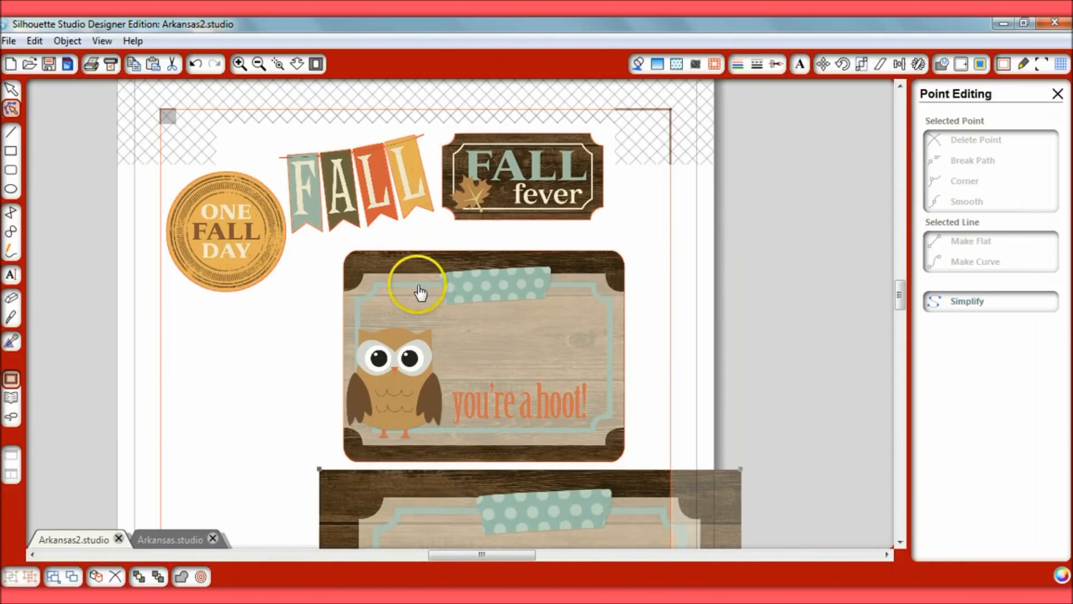
pyautogui.click(468, 484)
pyautogui.moveTo(468, 484); pyautogui.dragTo(421, 271)
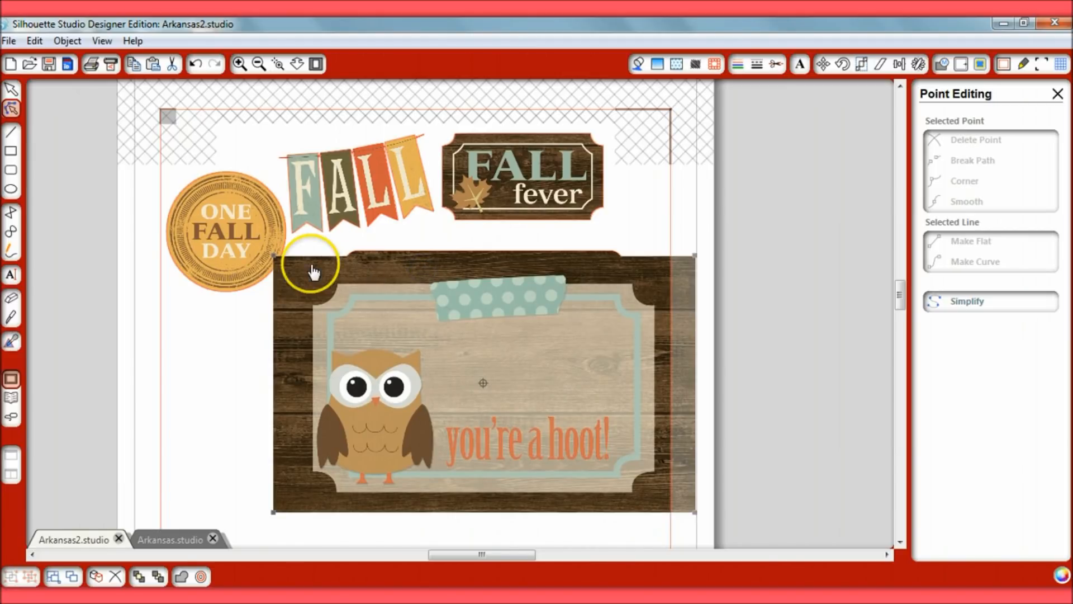
pyautogui.press('Delete')
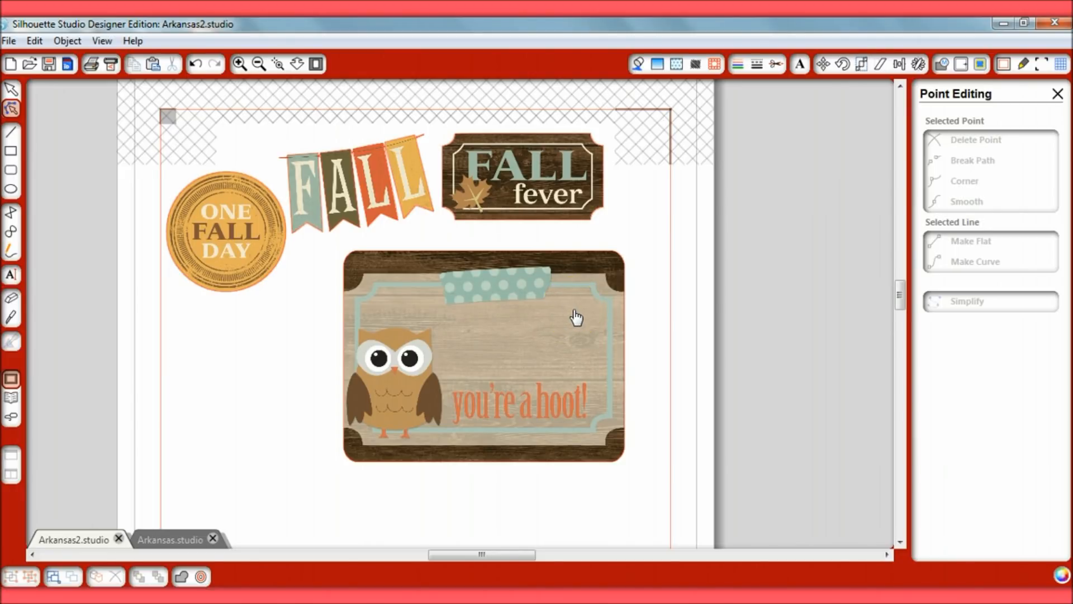
# Add 14 pt Arial text beside the owl: "The girls enjoyed the crisp outdoors all together. They were climbing rocks and avoiding the papparazi!"
pyautogui.scroll(-3, 576, 317)
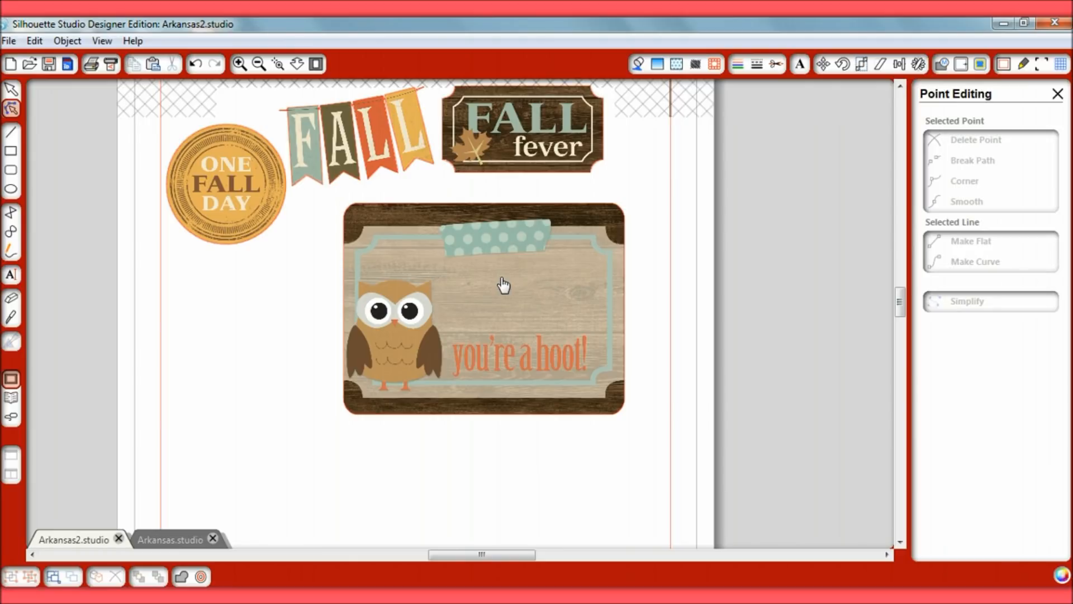
pyautogui.click(800, 65)
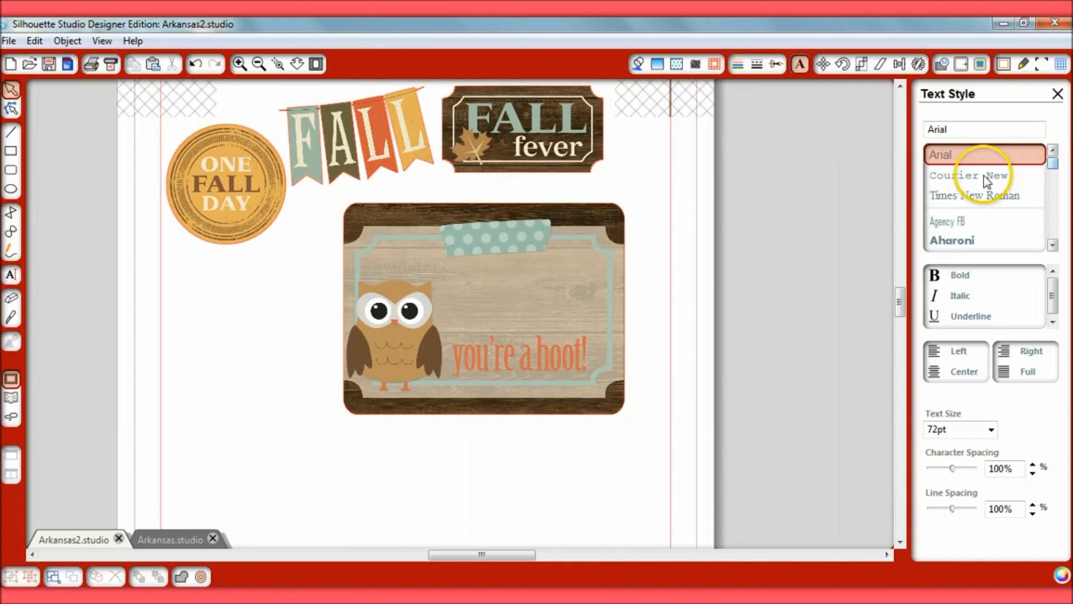
pyautogui.click(696, 63)
pyautogui.click(11, 275)
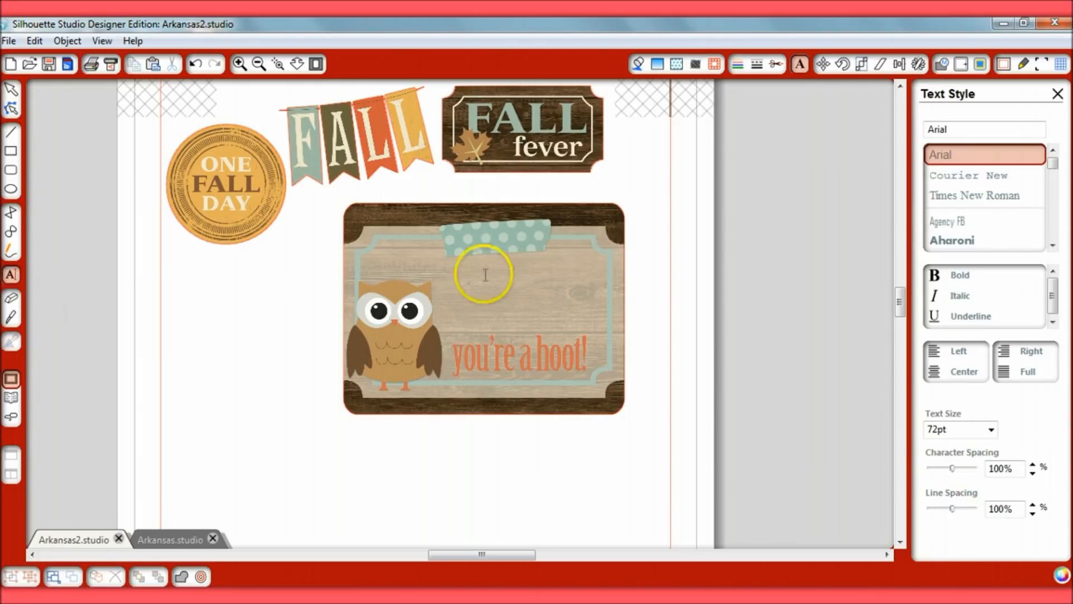
pyautogui.click(444, 276)
pyautogui.click(991, 430)
pyautogui.click(988, 464)
pyautogui.click(708, 291)
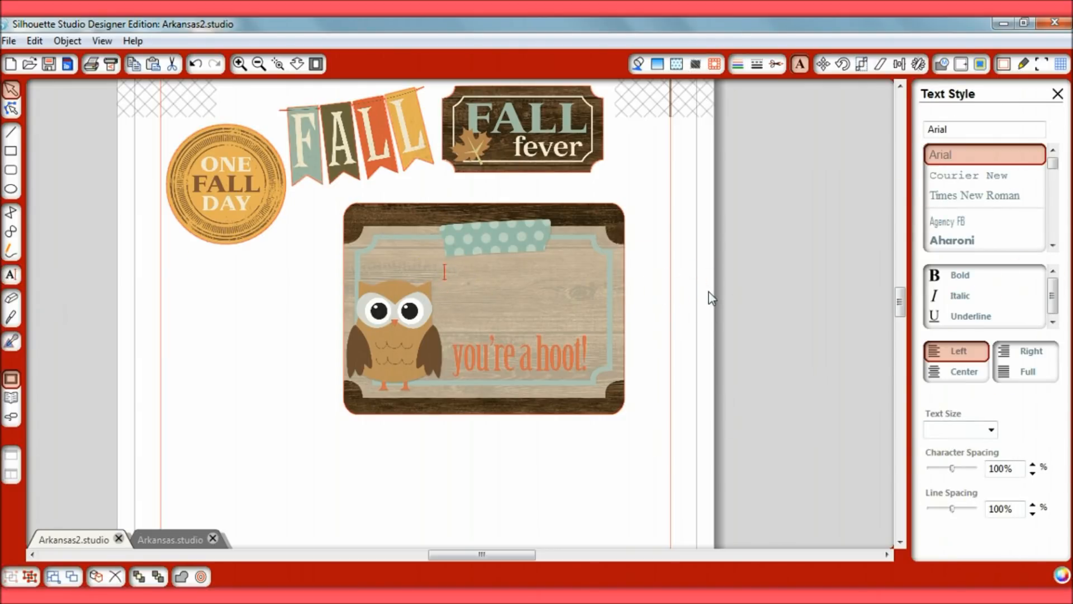
pyautogui.write('The girls enjoyed the crisp outdoors all together. They were climbing rocks and avoiding the peppers')
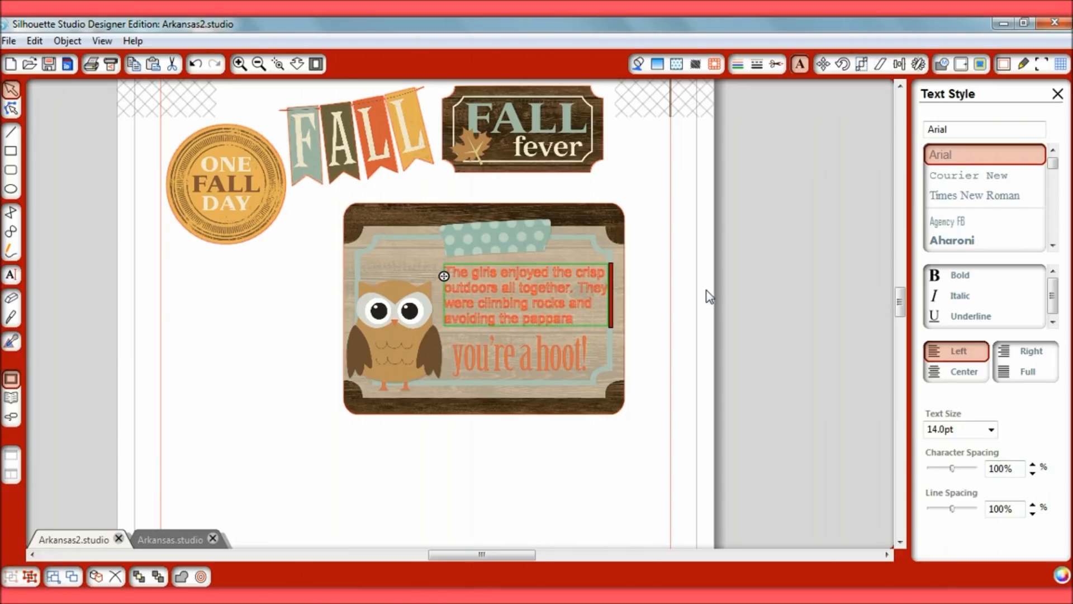
# Color all of the journaling text on the owl card dark brown, sampling the shade from the card's dark wood border
pyautogui.moveTo(587, 319)
pyautogui.mouseDown()
pyautogui.moveTo(477, 302)
pyautogui.moveTo(446, 273)
pyautogui.mouseUp()
pyautogui.click(695, 64)
pyautogui.click(657, 64)
pyautogui.click(932, 229)
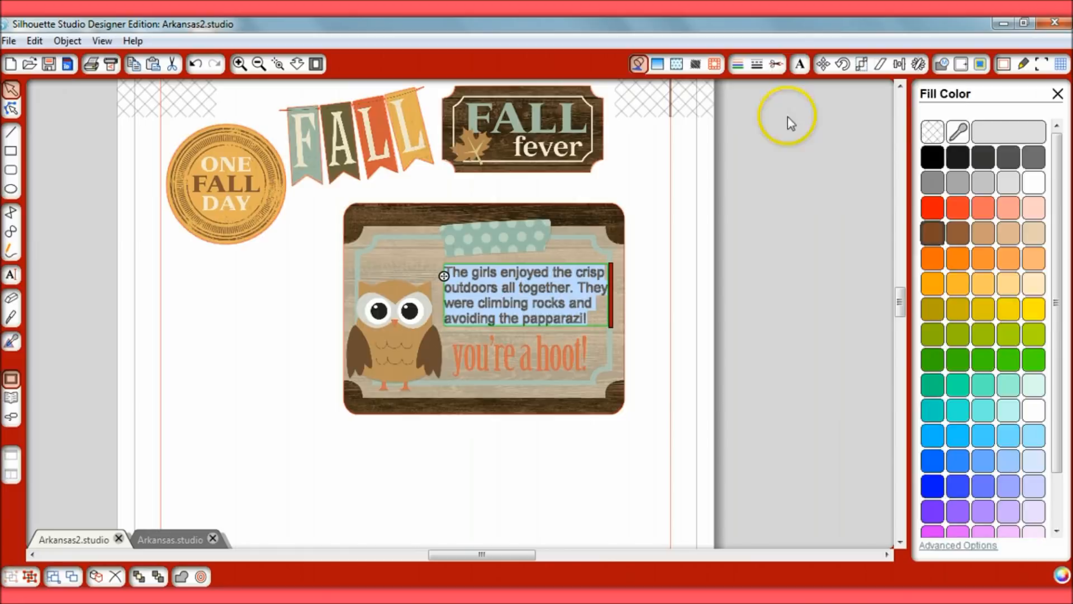
pyautogui.click(776, 63)
pyautogui.click(966, 132)
pyautogui.click(635, 264)
pyautogui.click(597, 209)
# Move the journaling text slightly toward the owl within the card's light wood panel and deselect it
pyautogui.click(800, 64)
pyautogui.moveTo(535, 289); pyautogui.dragTo(530, 290)
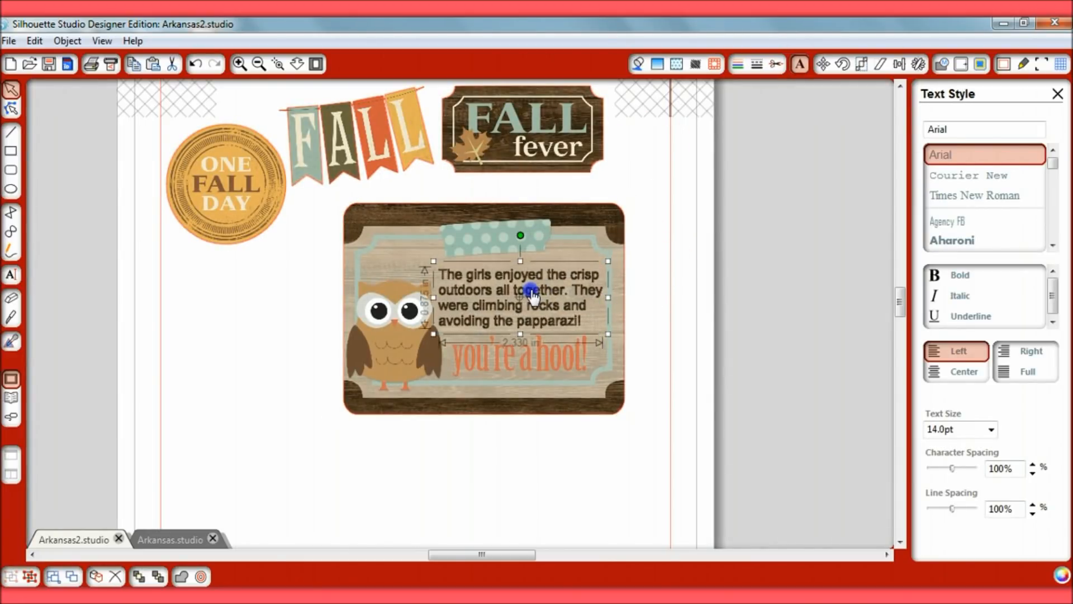
pyautogui.click(672, 261)
pyautogui.click(570, 257)
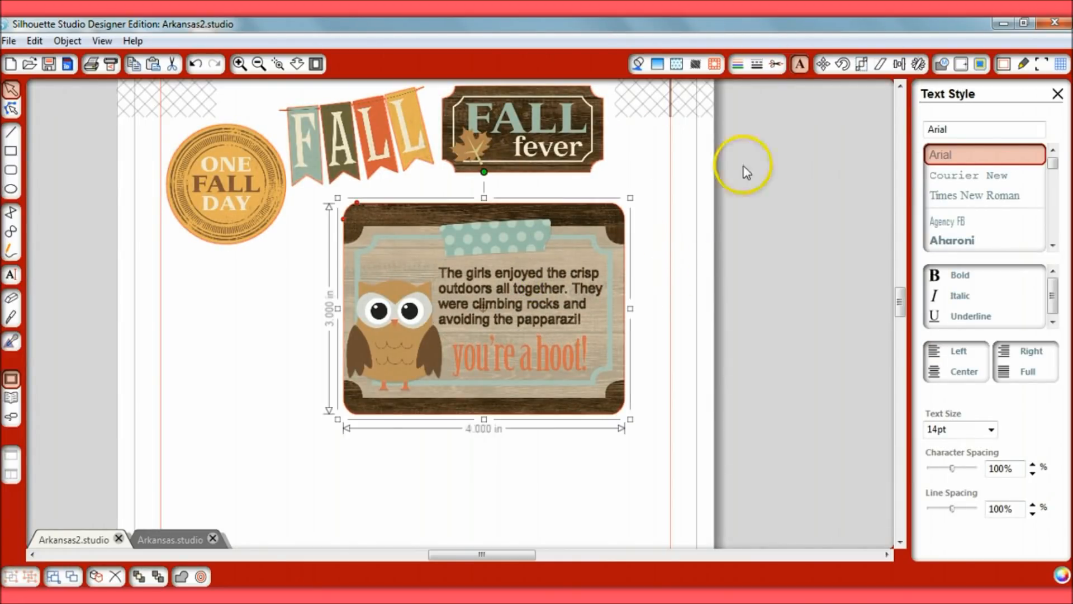
pyautogui.click(777, 64)
pyautogui.click(634, 148)
pyautogui.click(800, 64)
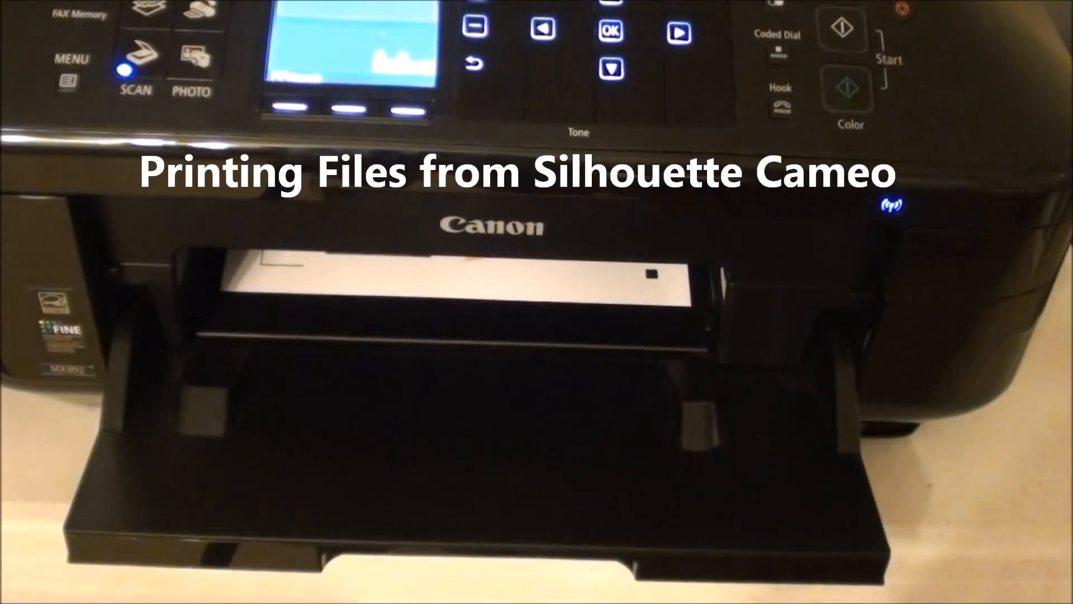